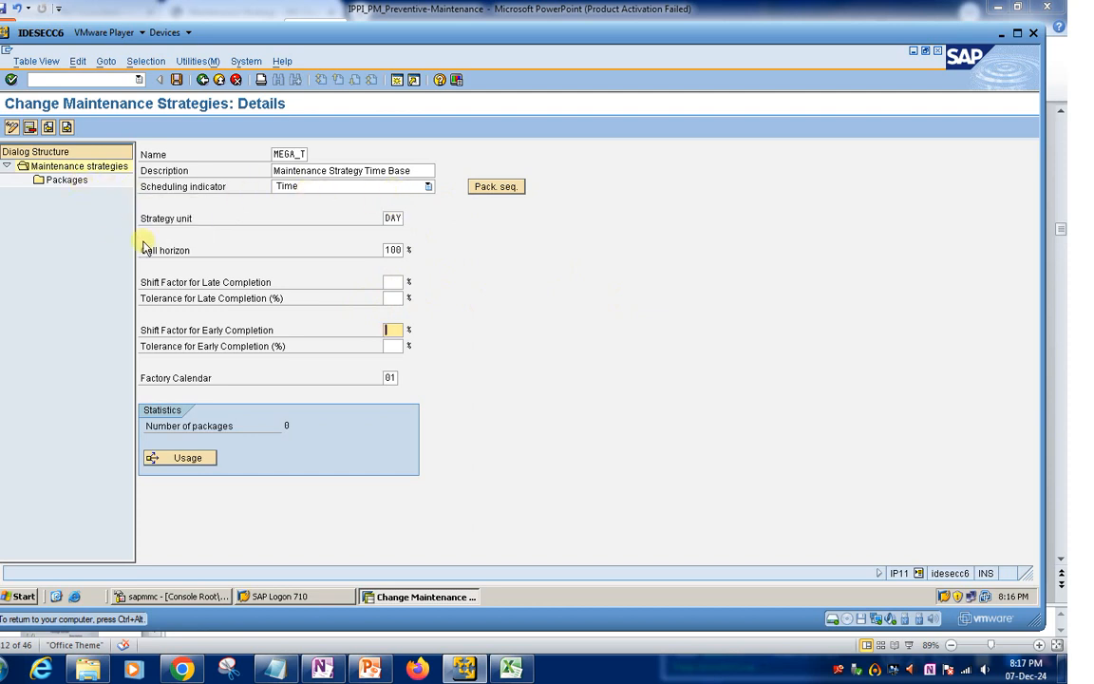
Open the packages of maintenance strategy MEGA_T and start creating new entries
{"action": "left_click", "coordinate": [67, 179]}
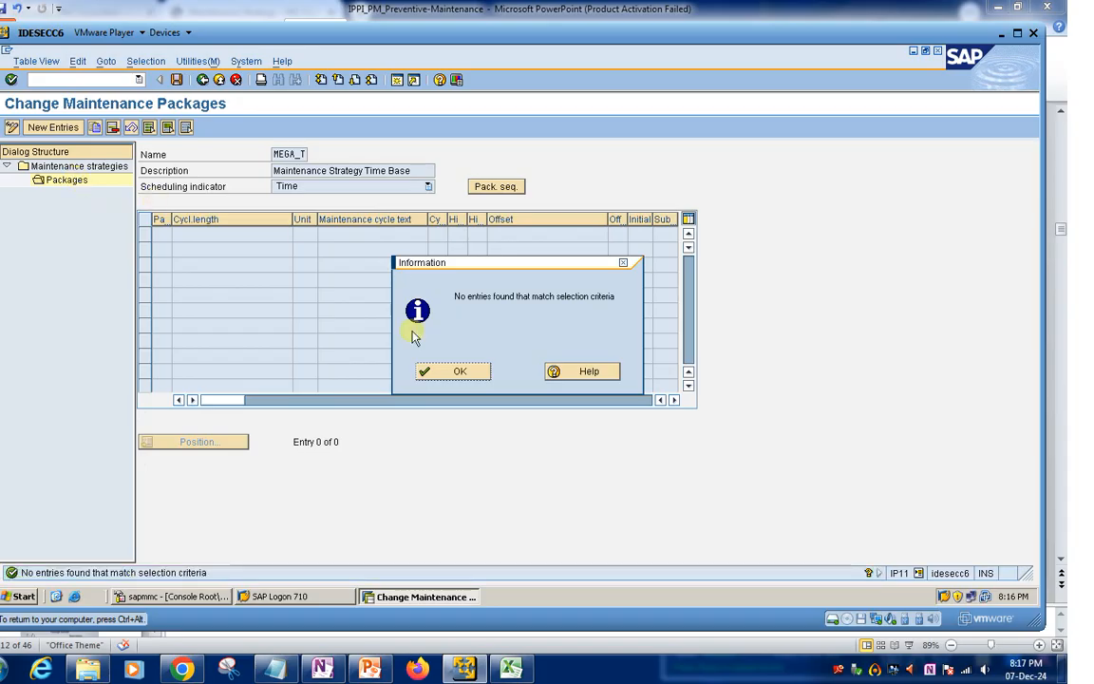
{"action": "left_click", "coordinate": [437, 368]}
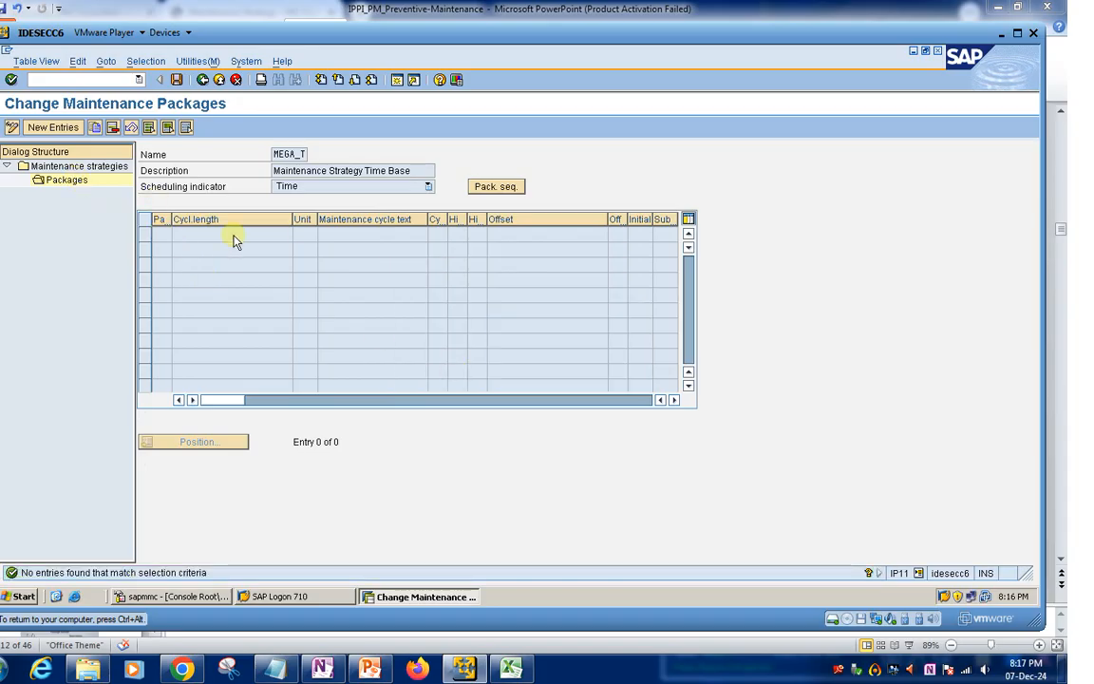
{"action": "left_click", "coordinate": [59, 125]}
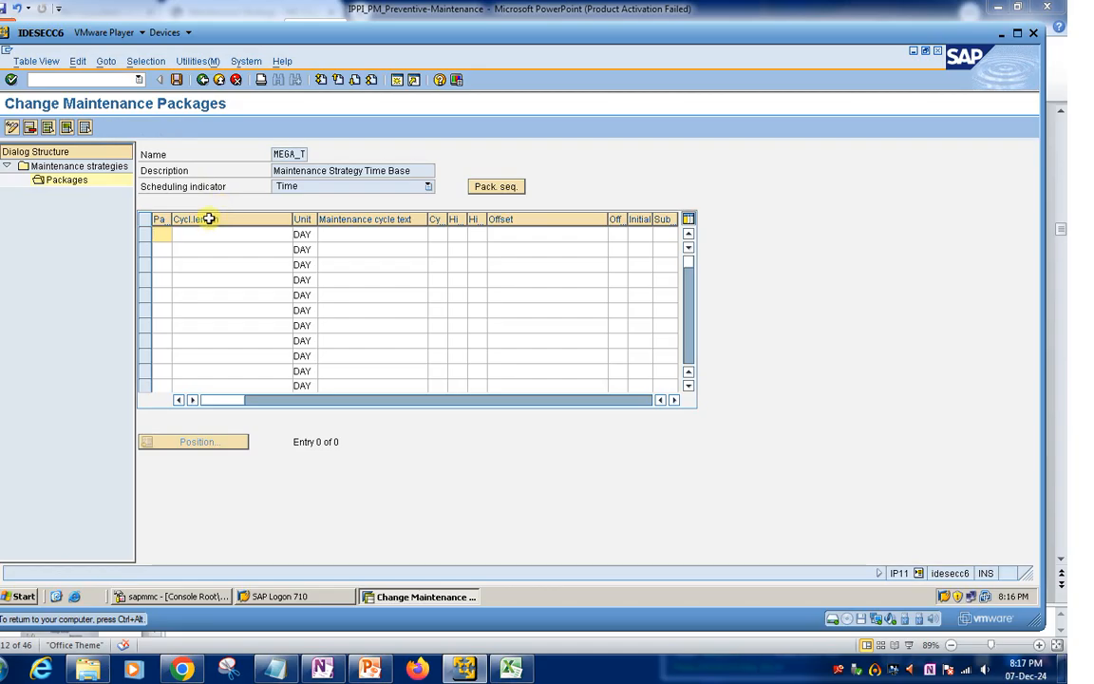
Enter package 10 with a cycle length of 15 days and the cycle text "2 week"
{"action": "type", "text": "10"}
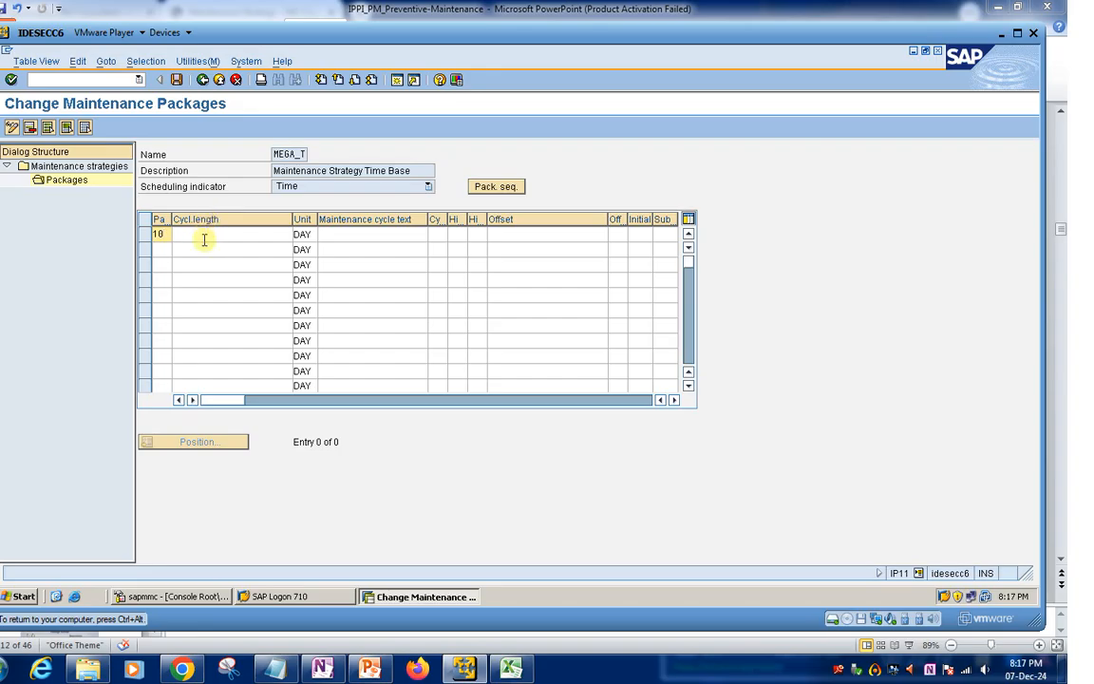
{"action": "left_click", "coordinate": [202, 234]}
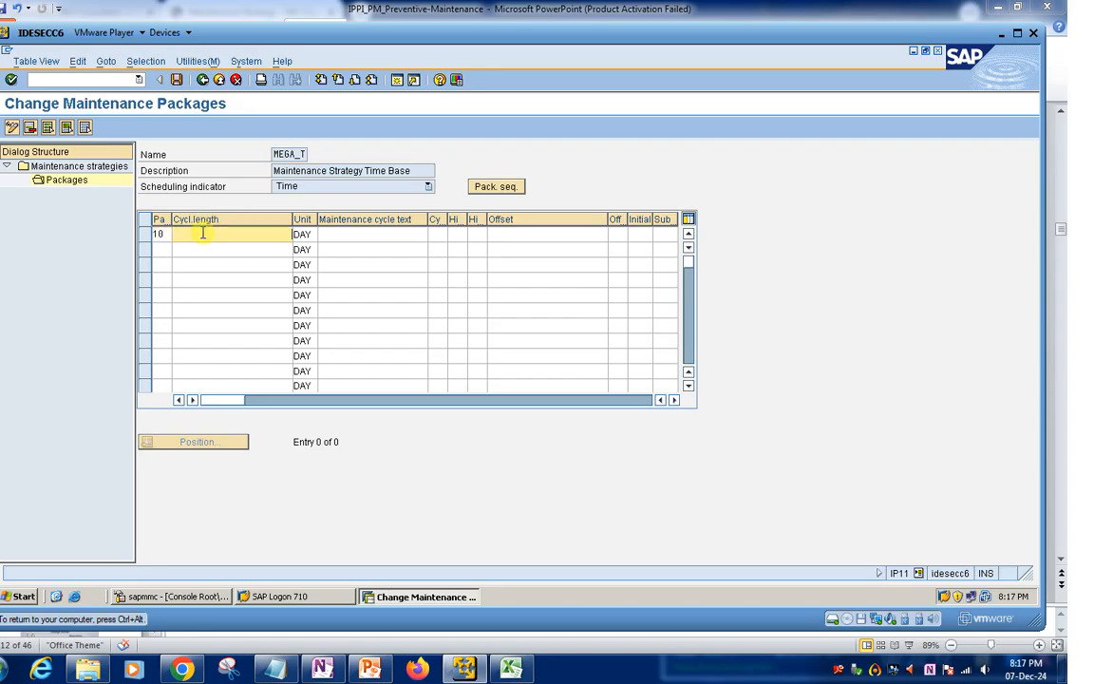
{"action": "type", "text": "15"}
{"action": "left_click", "coordinate": [336, 235]}
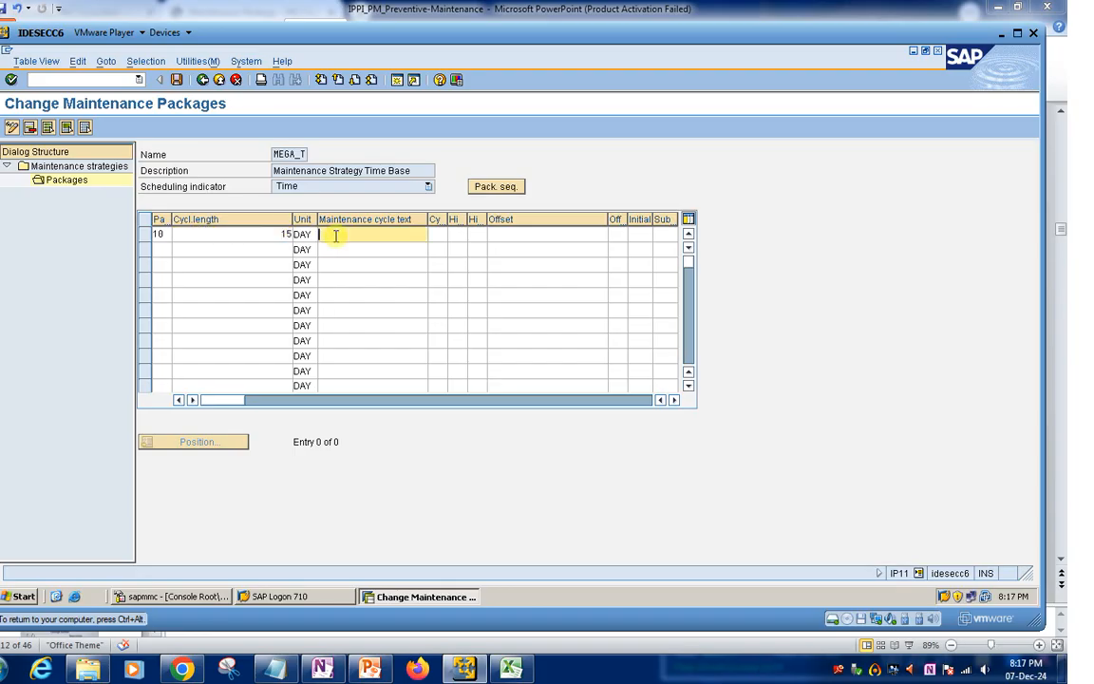
{"action": "type", "text": "2 week"}
Give package 10 the cycle short text 2W, hierarchy 1 and hierarchy short text 1H
{"action": "left_click", "coordinate": [432, 233]}
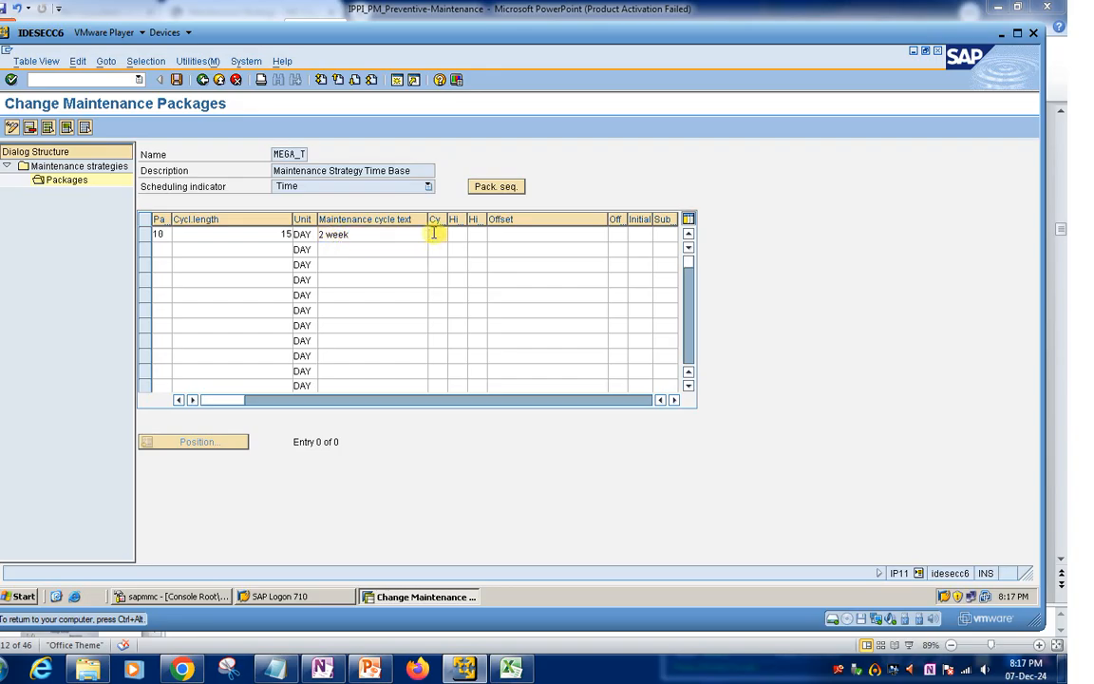
{"action": "type", "text": "2W"}
{"action": "left_click", "coordinate": [456, 234]}
{"action": "type", "text": "1"}
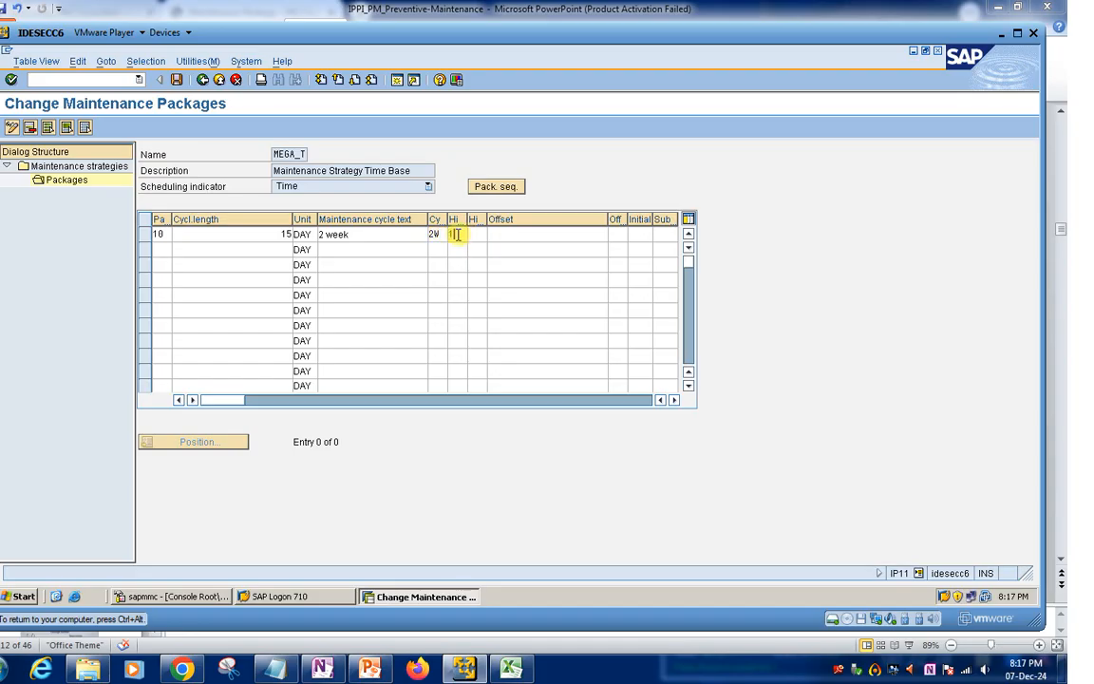
{"action": "left_click", "coordinate": [478, 233]}
{"action": "type", "text": "1H"}
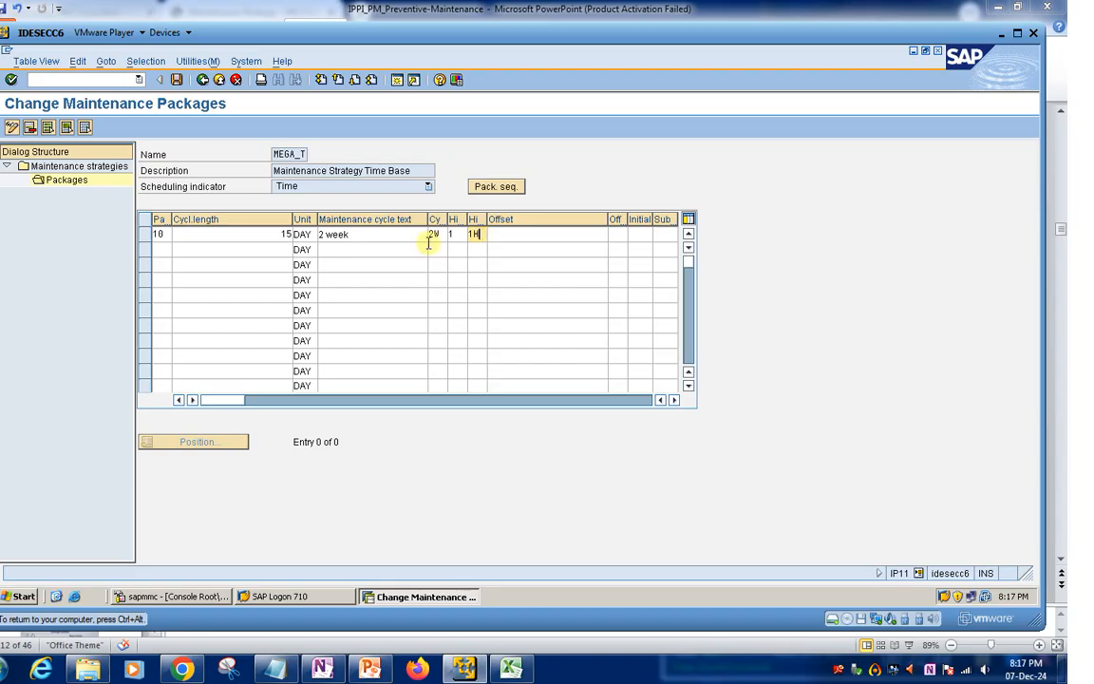
Enter package 20 with a cycle length of 30 days and the cycle text "1 month"
{"action": "left_click", "coordinate": [166, 250]}
{"action": "type", "text": "20"}
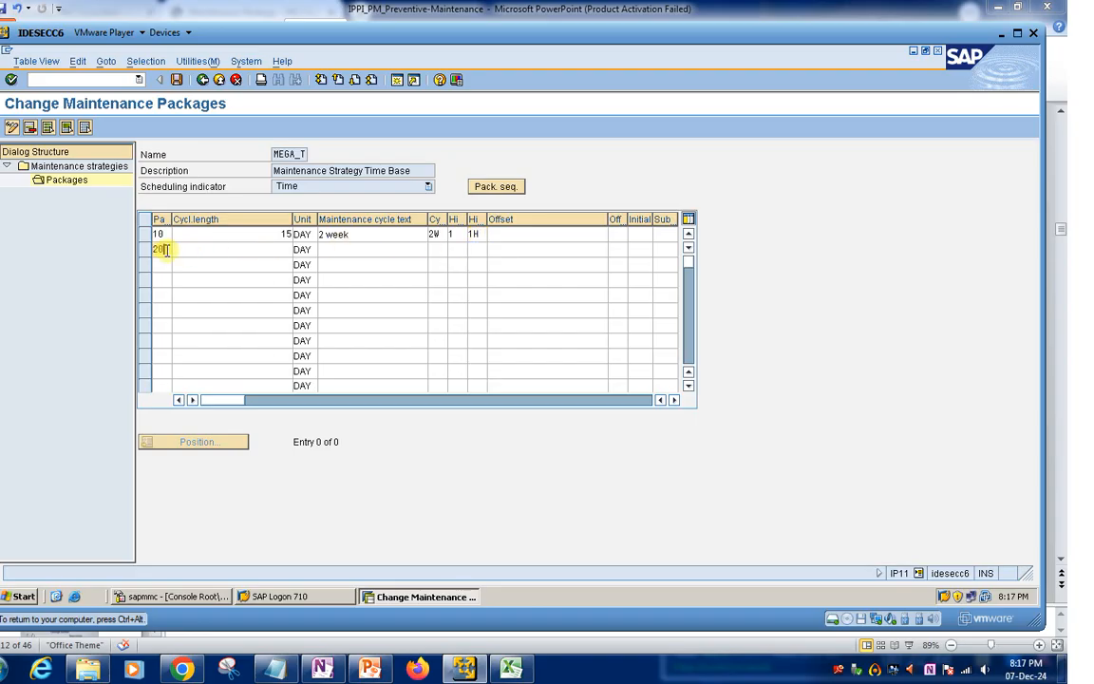
{"action": "left_click", "coordinate": [254, 240]}
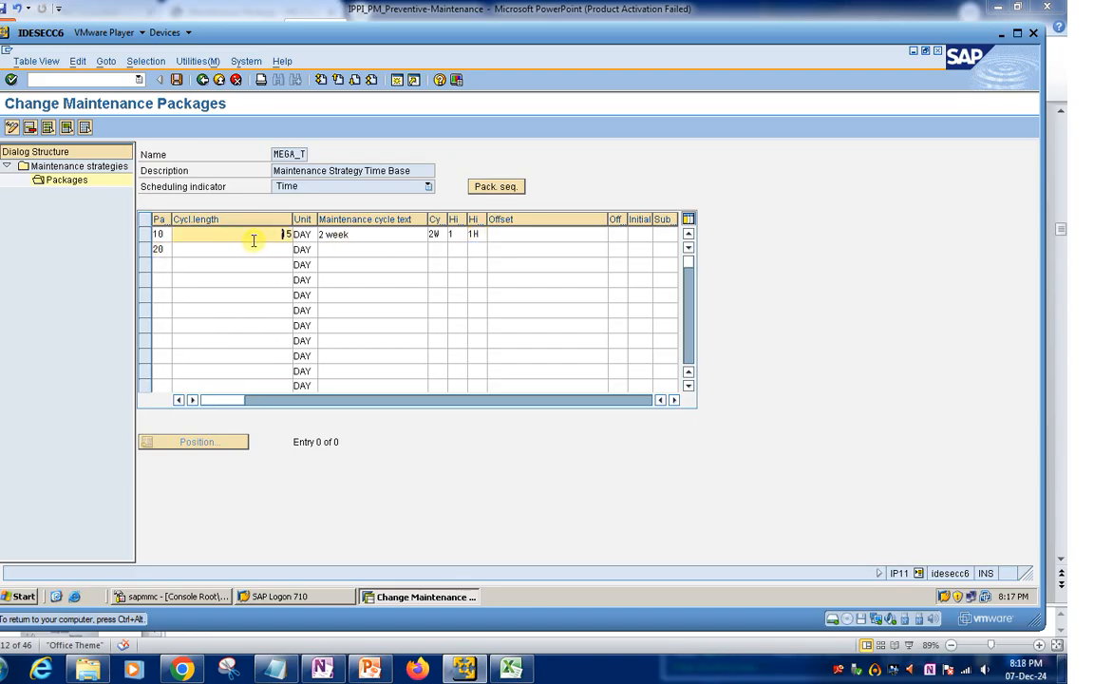
{"action": "left_click", "coordinate": [255, 249]}
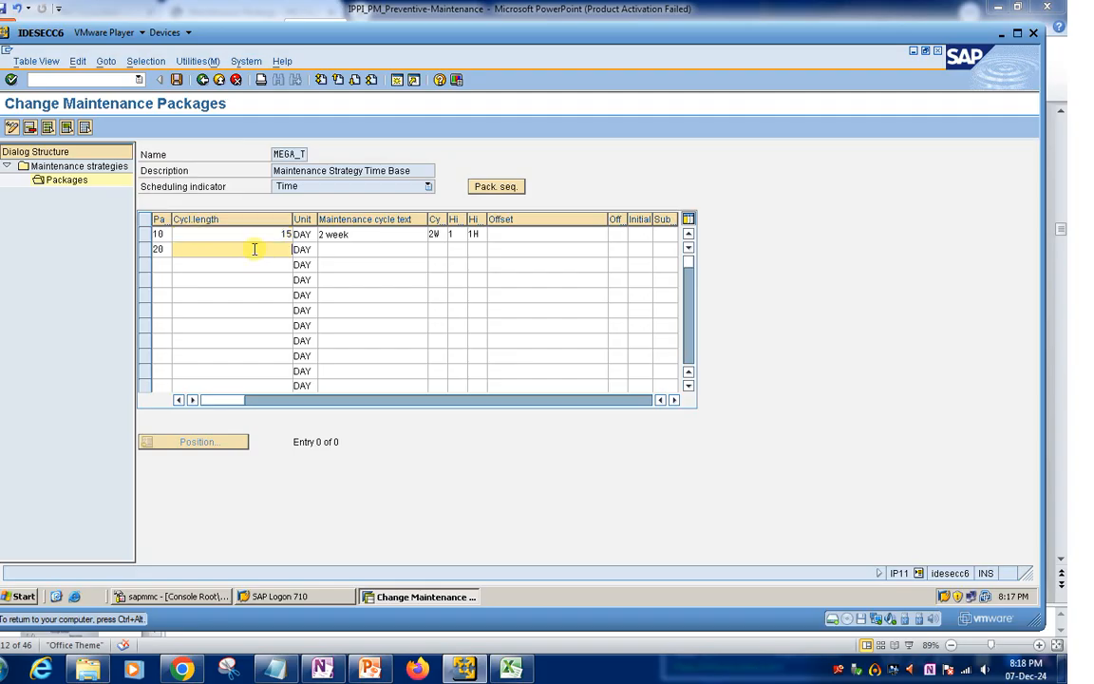
{"action": "type", "text": "30"}
{"action": "left_click", "coordinate": [361, 246]}
{"action": "type", "text": "1 month"}
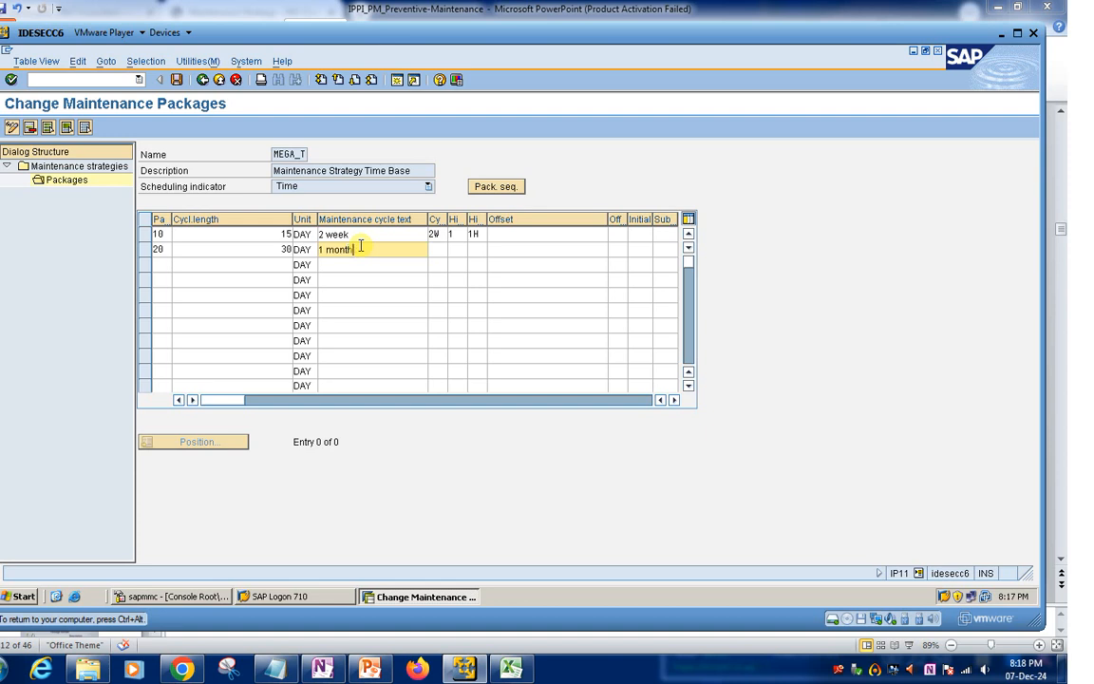
Give package 20 the cycle short text 1M, hierarchy 1 and hierarchy short text 2H
{"action": "left_click", "coordinate": [436, 247]}
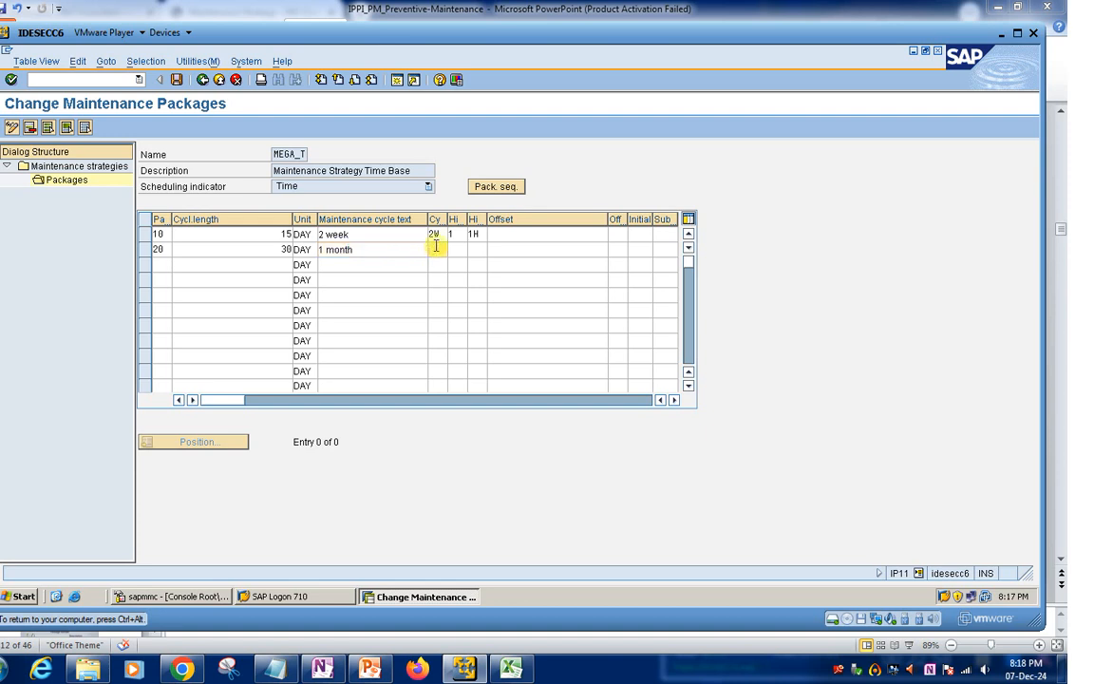
{"action": "type", "text": "1M"}
{"action": "left_click", "coordinate": [456, 246]}
{"action": "type", "text": "1"}
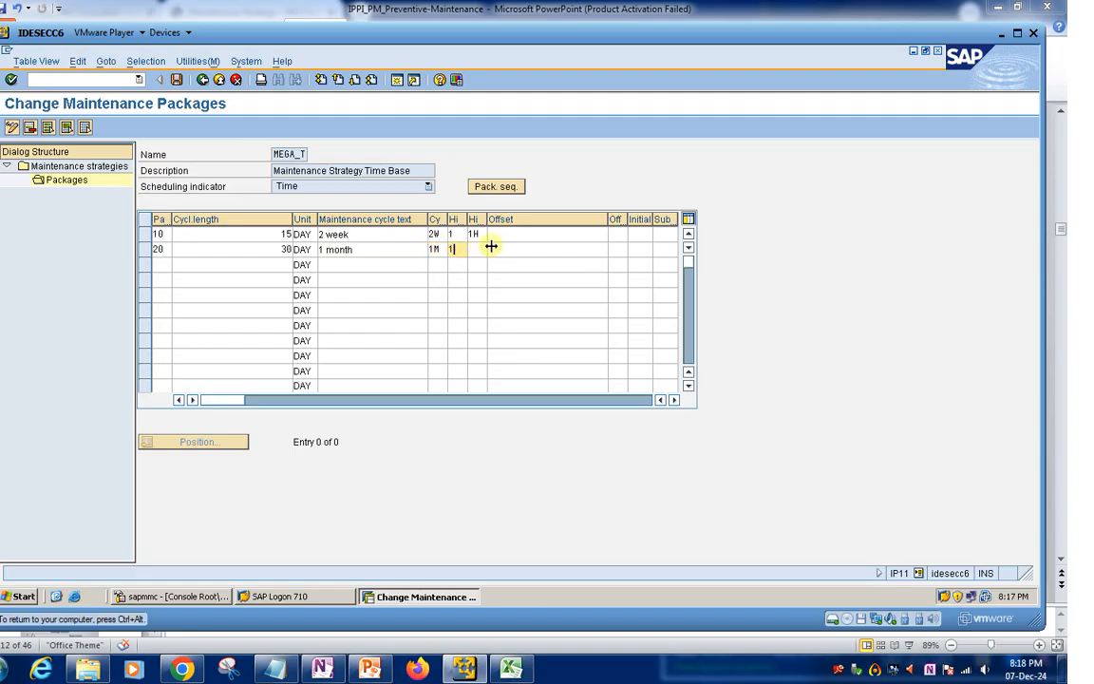
{"action": "left_click", "coordinate": [481, 246]}
{"action": "type", "text": "2H"}
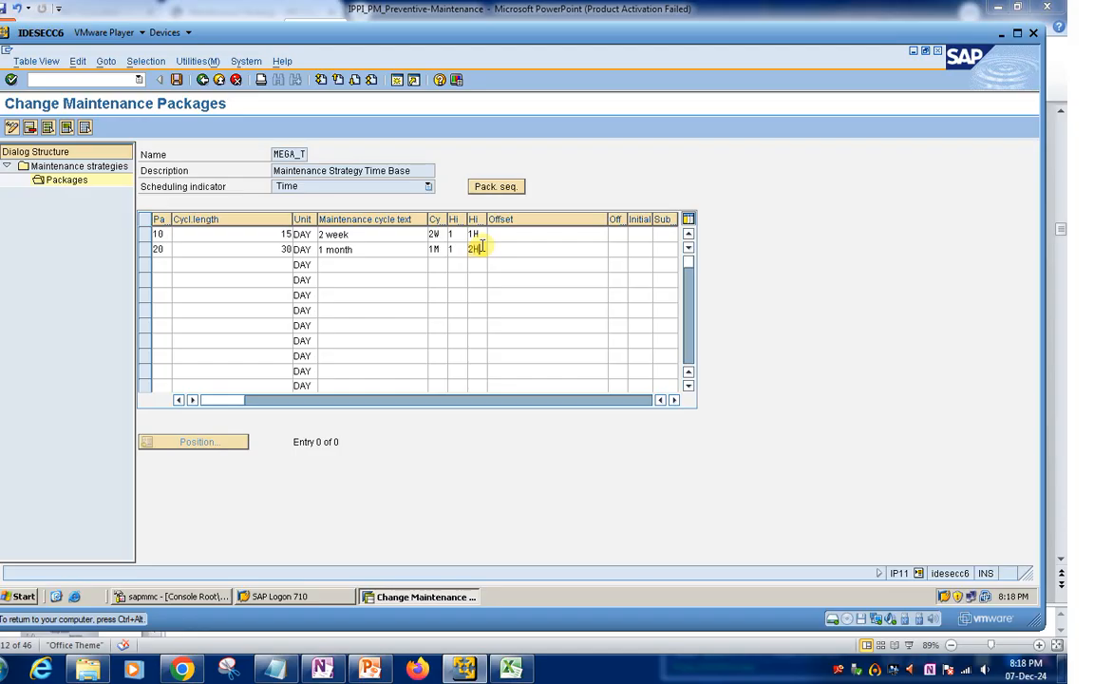
Enter package 30 with a cycle length of 180 days and the cycle text "6 month"
{"action": "left_click", "coordinate": [162, 268]}
{"action": "type", "text": "30"}
{"action": "left_click", "coordinate": [247, 262]}
{"action": "type", "text": "180"}
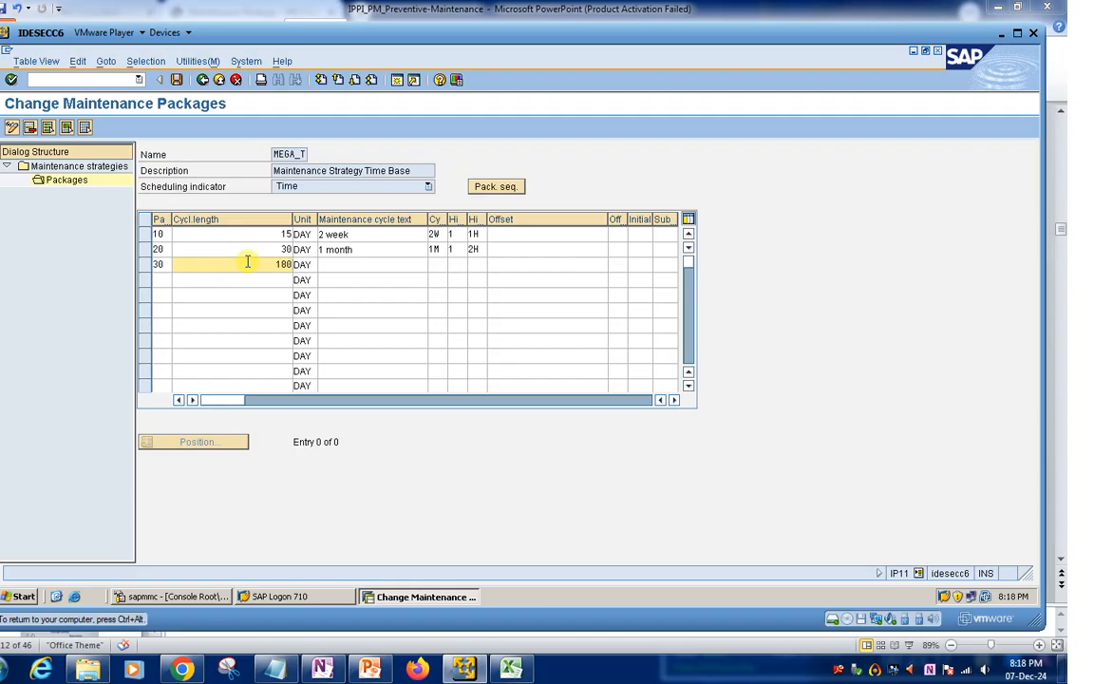
{"action": "left_click", "coordinate": [345, 265]}
{"action": "type", "text": "6 month"}
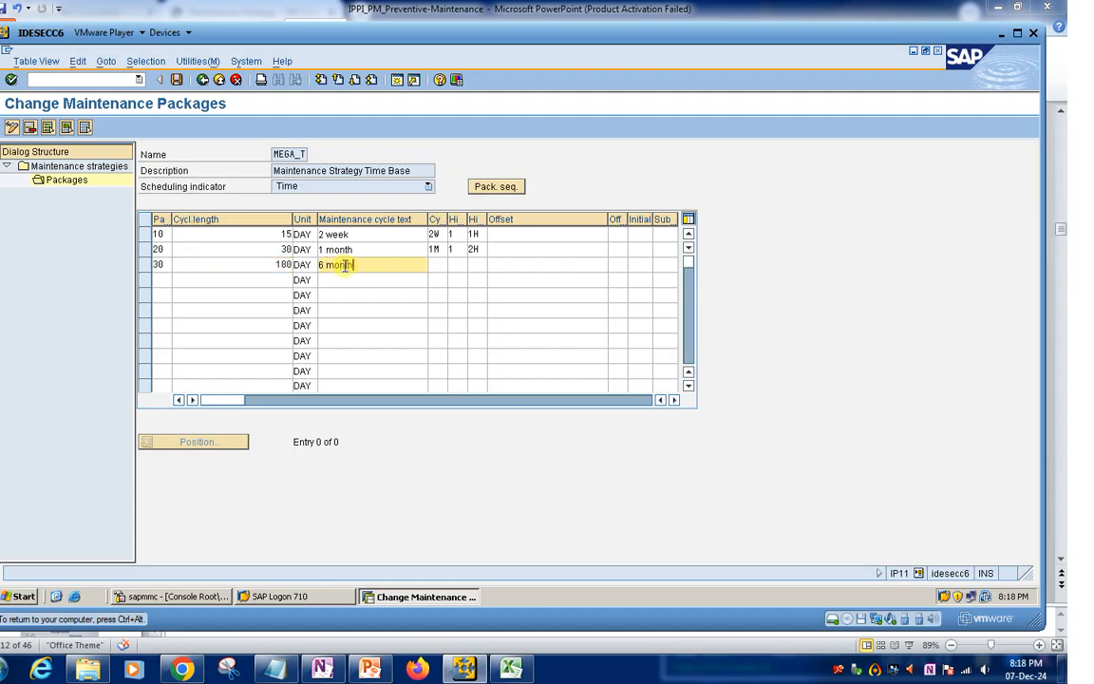
{"action": "key", "text": "Return"}
Give package 30 the cycle short text 6M, hierarchy 1 and hierarchy short text 3H
{"action": "left_click", "coordinate": [442, 263]}
{"action": "type", "text": "6M"}
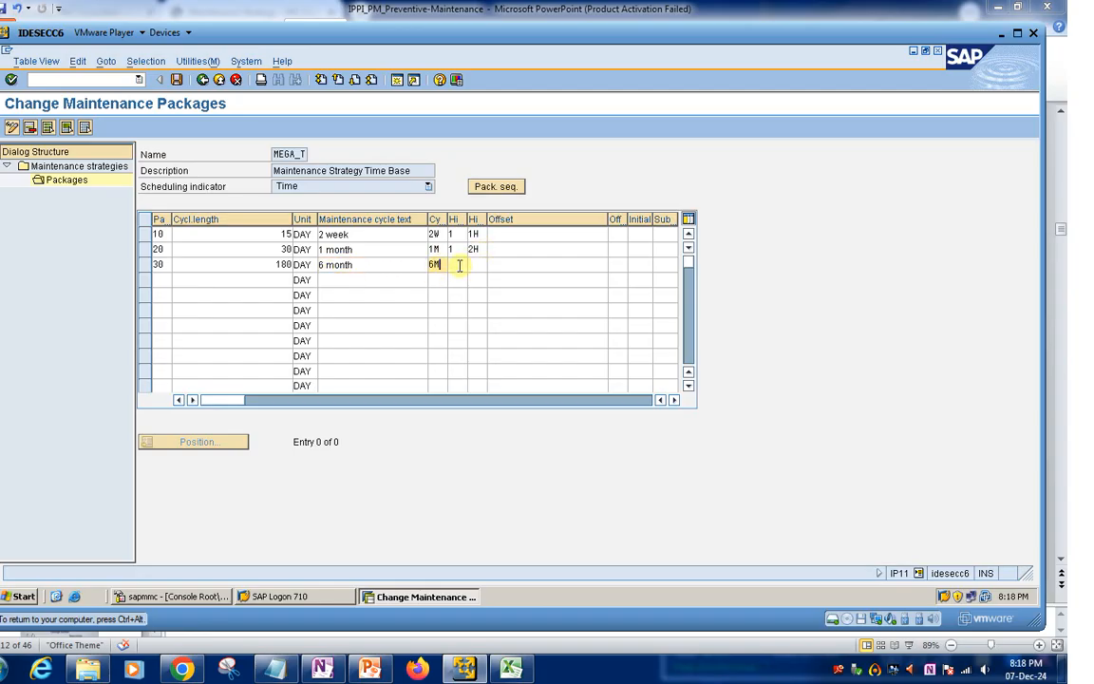
{"action": "left_click", "coordinate": [460, 266]}
{"action": "type", "text": "1"}
{"action": "left_click", "coordinate": [478, 264]}
{"action": "type", "text": "3H"}
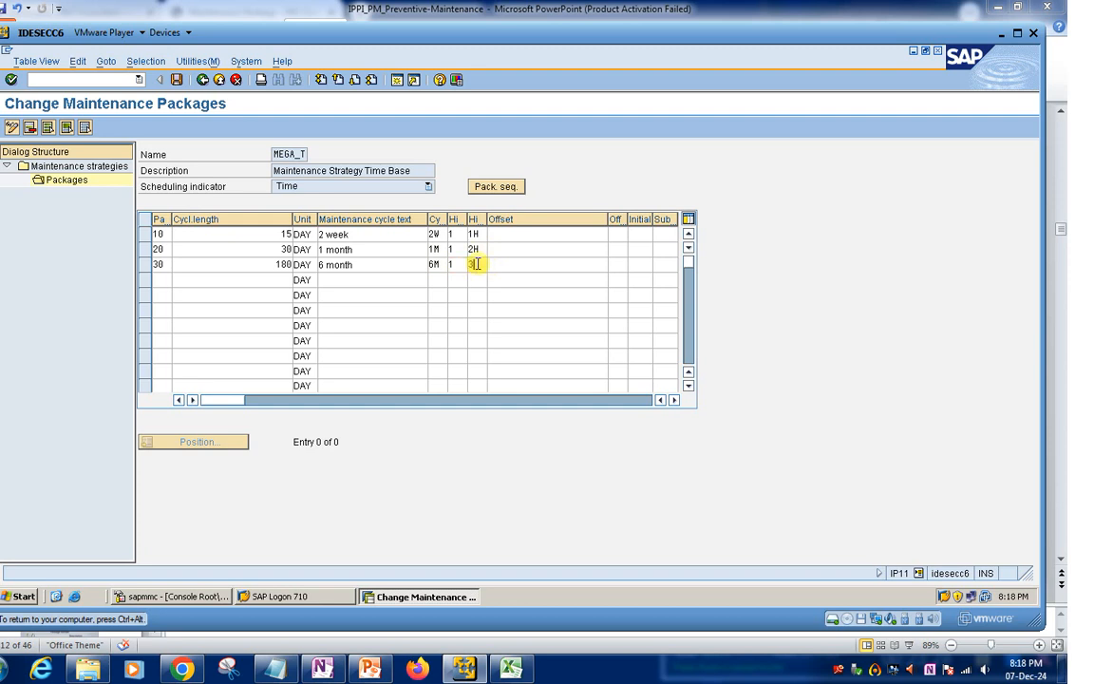
Enter package 40 with a cycle length of 360 days and the cycle text "1 Years"
{"action": "left_click", "coordinate": [158, 280]}
{"action": "type", "text": "40"}
{"action": "left_click", "coordinate": [247, 279]}
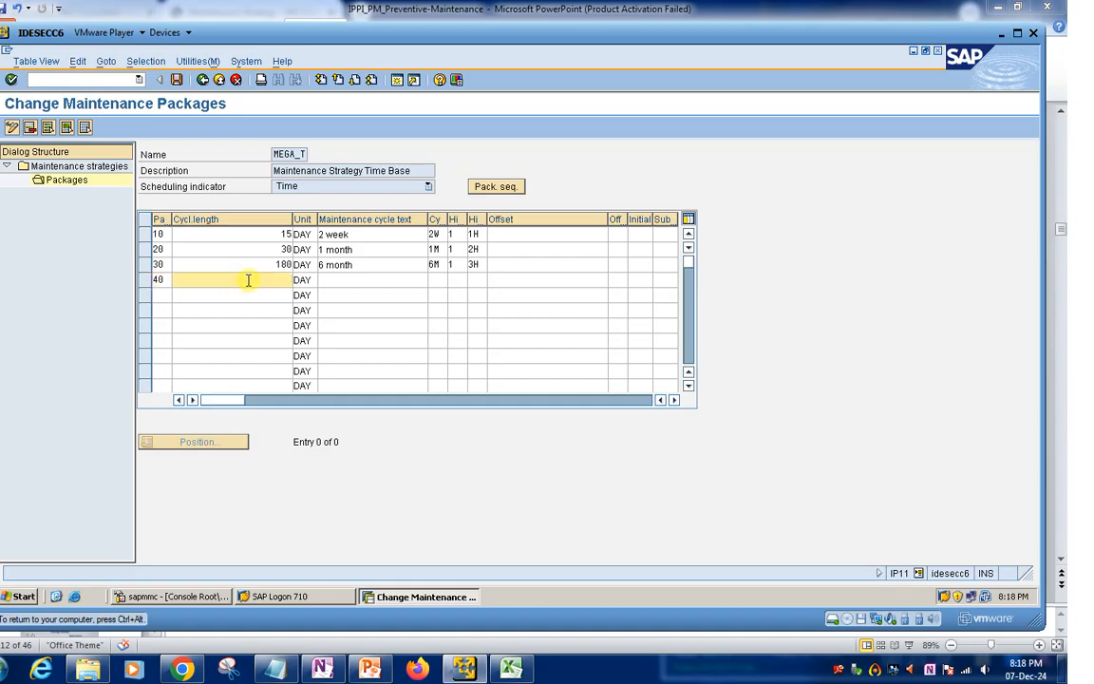
{"action": "type", "text": "360"}
{"action": "left_click", "coordinate": [342, 280]}
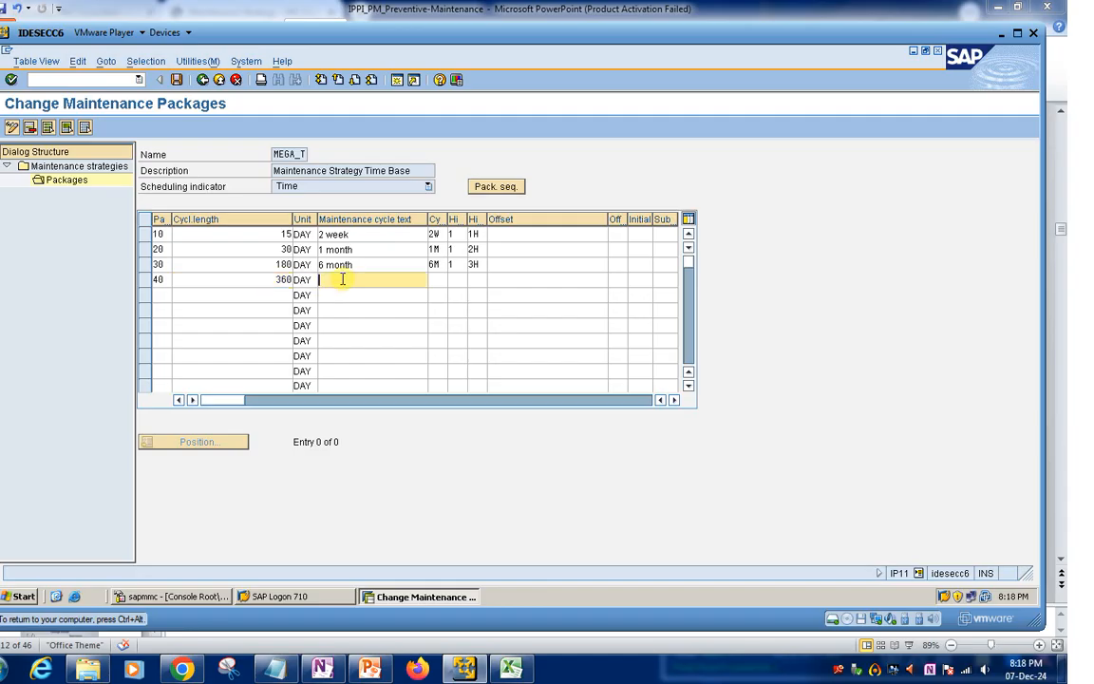
{"action": "type", "text": "1 Years"}
Give package 40 the cycle short text 1Y, hierarchy 1 and hierarchy short text 4H
{"action": "left_click", "coordinate": [439, 282]}
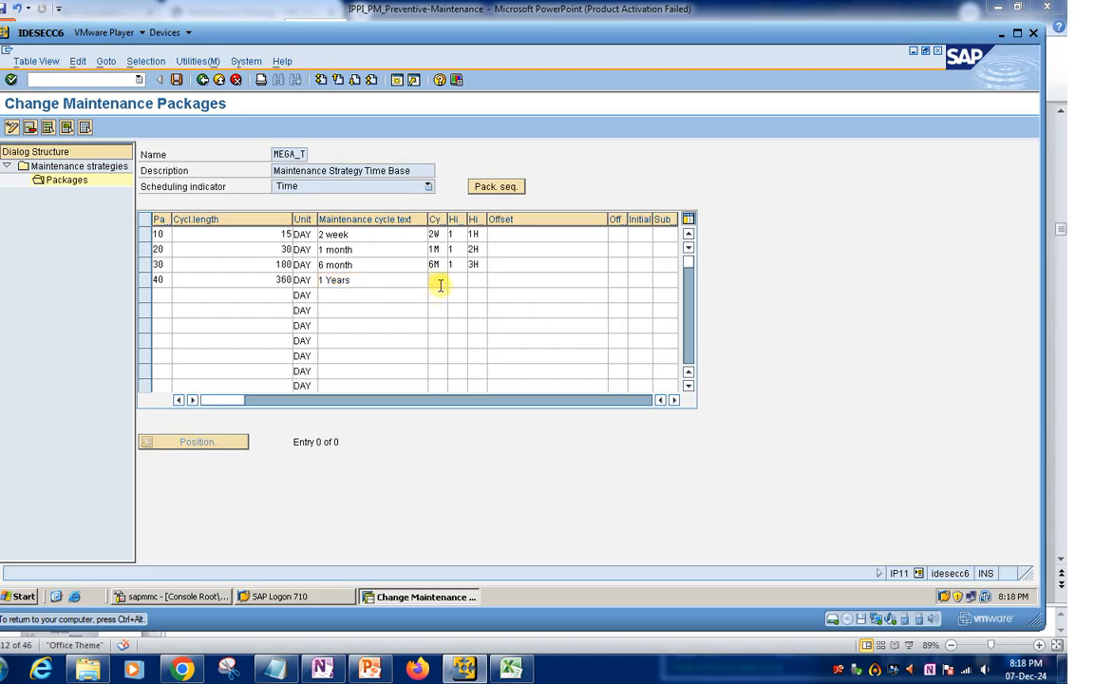
{"action": "type", "text": "1Y"}
{"action": "left_click", "coordinate": [454, 281]}
{"action": "type", "text": "1"}
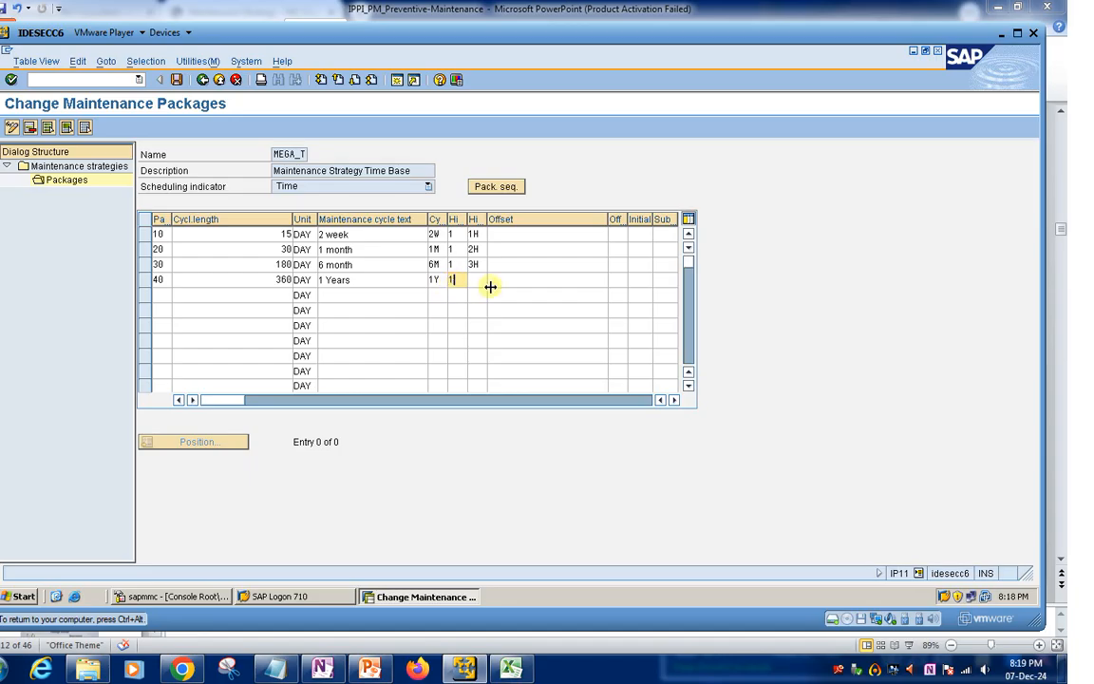
{"action": "left_click", "coordinate": [475, 280]}
{"action": "type", "text": "4"}
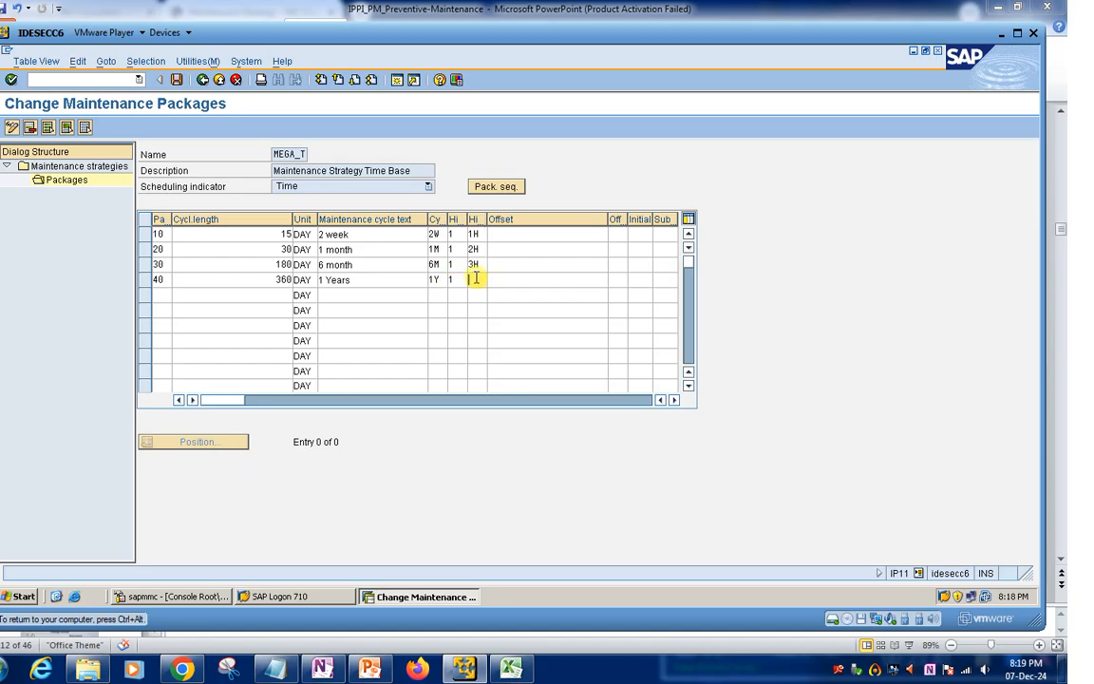
{"action": "type", "text": "H"}
{"action": "left_click", "coordinate": [527, 265]}
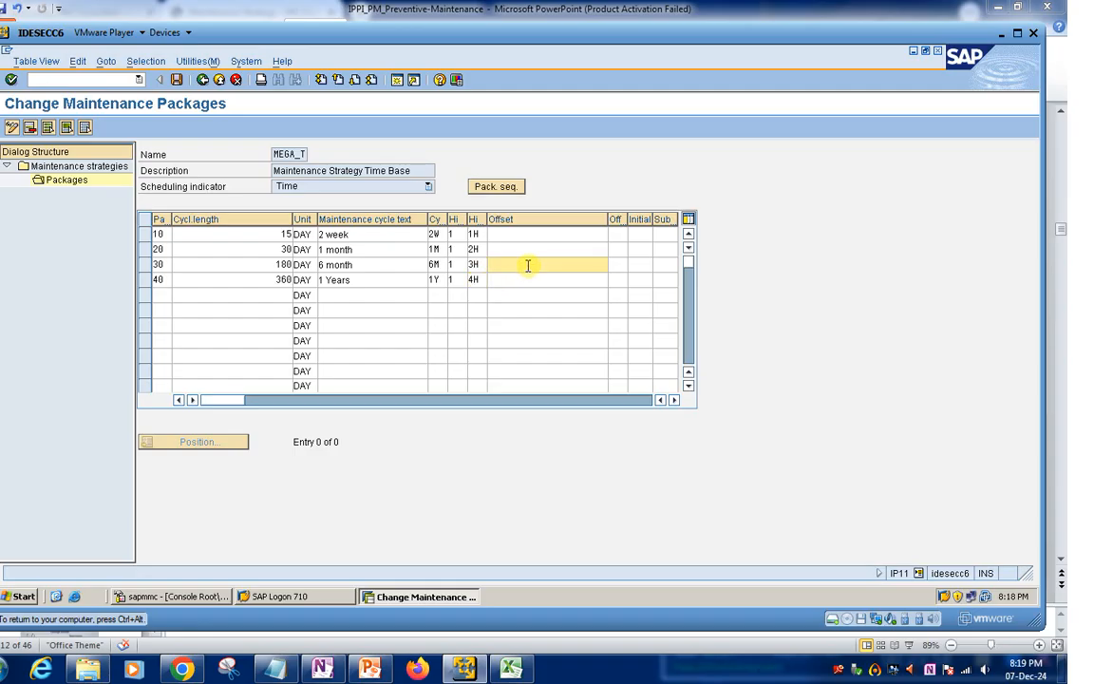
Try to display the package sequence, and save the strategy's new maintenance packages
{"action": "left_click", "coordinate": [506, 187]}
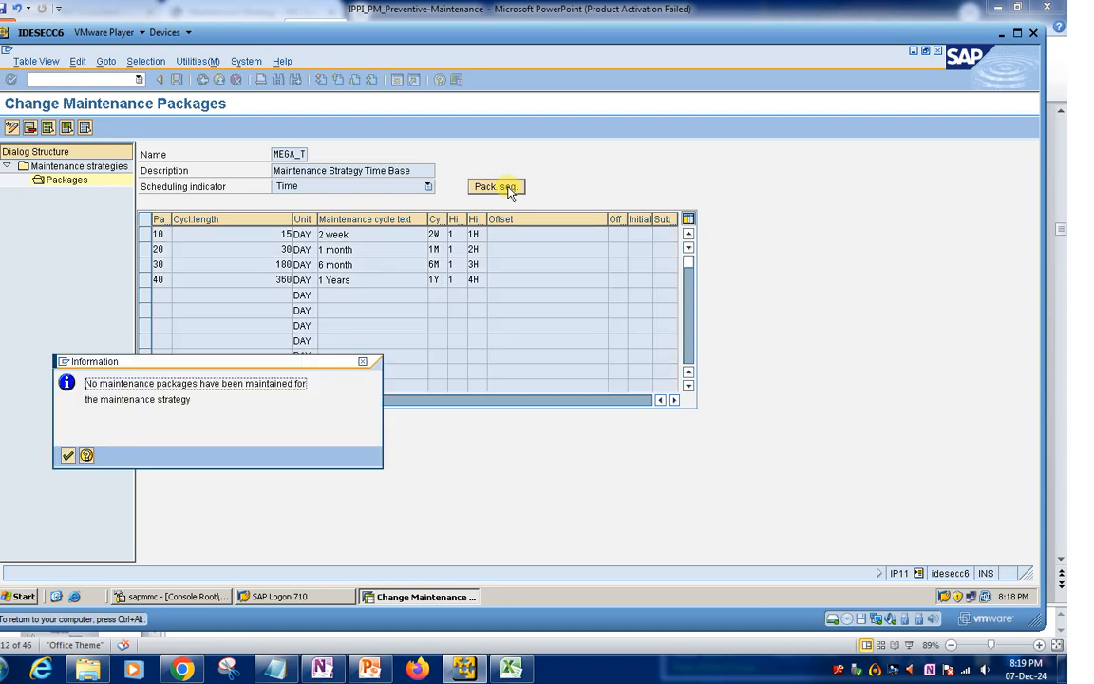
{"action": "left_click", "coordinate": [68, 456]}
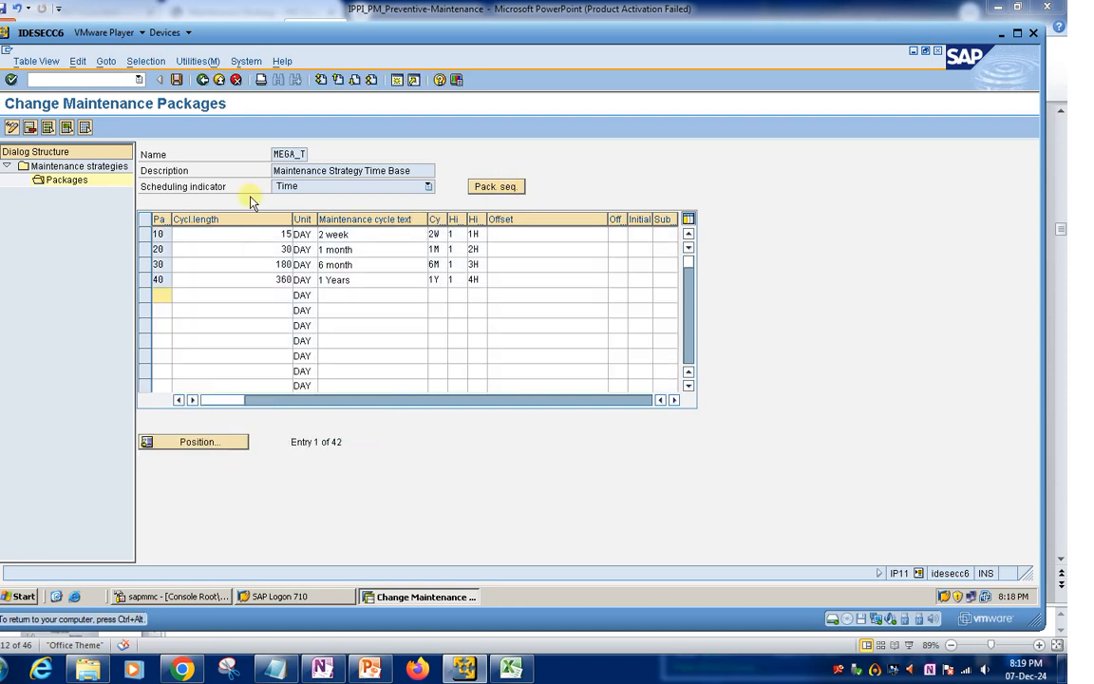
{"action": "key", "text": "ctrl+s"}
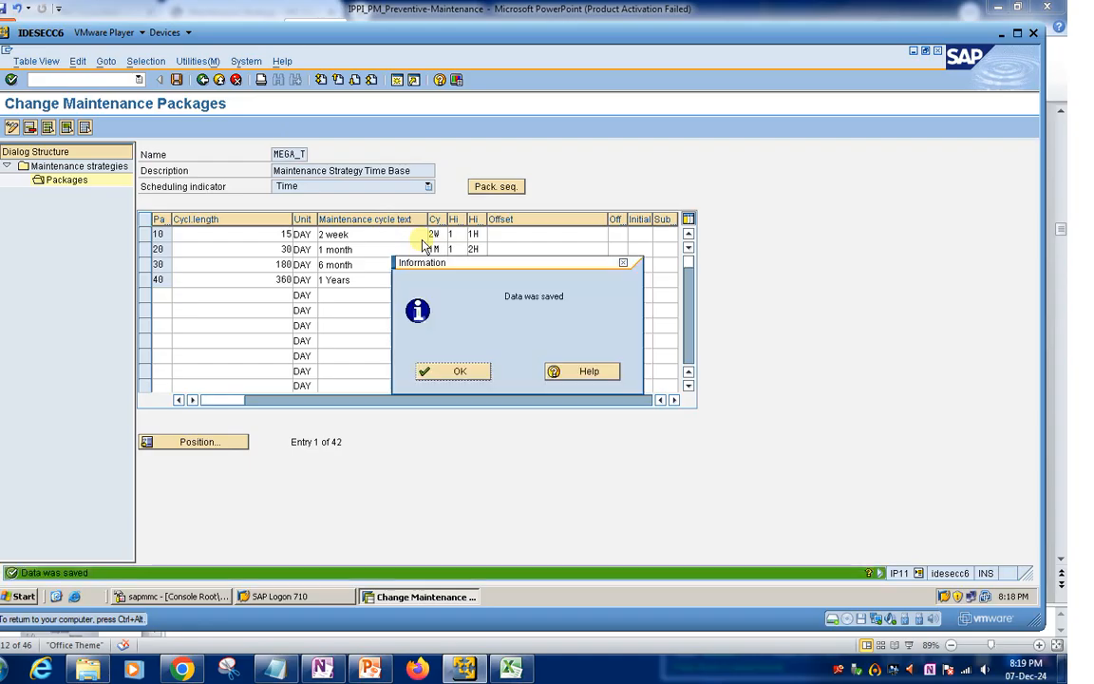
{"action": "left_click", "coordinate": [459, 371]}
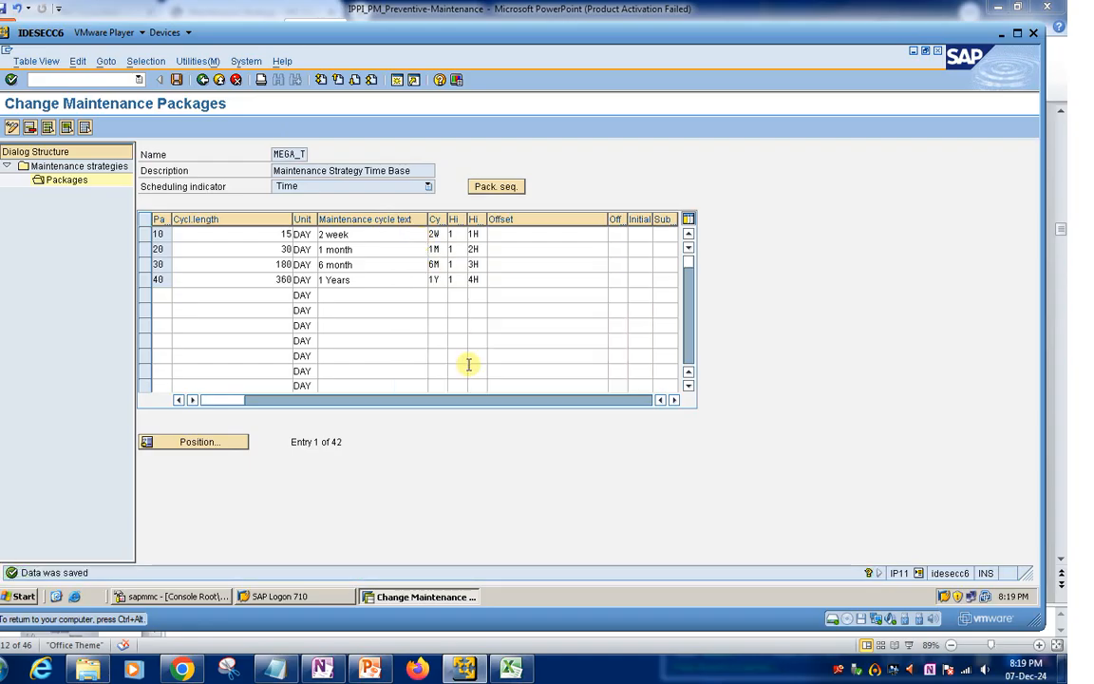
Display the package sequence of MEGA_T and examine which packages fall due at 15, 30 and 45 days
{"action": "left_click", "coordinate": [493, 187]}
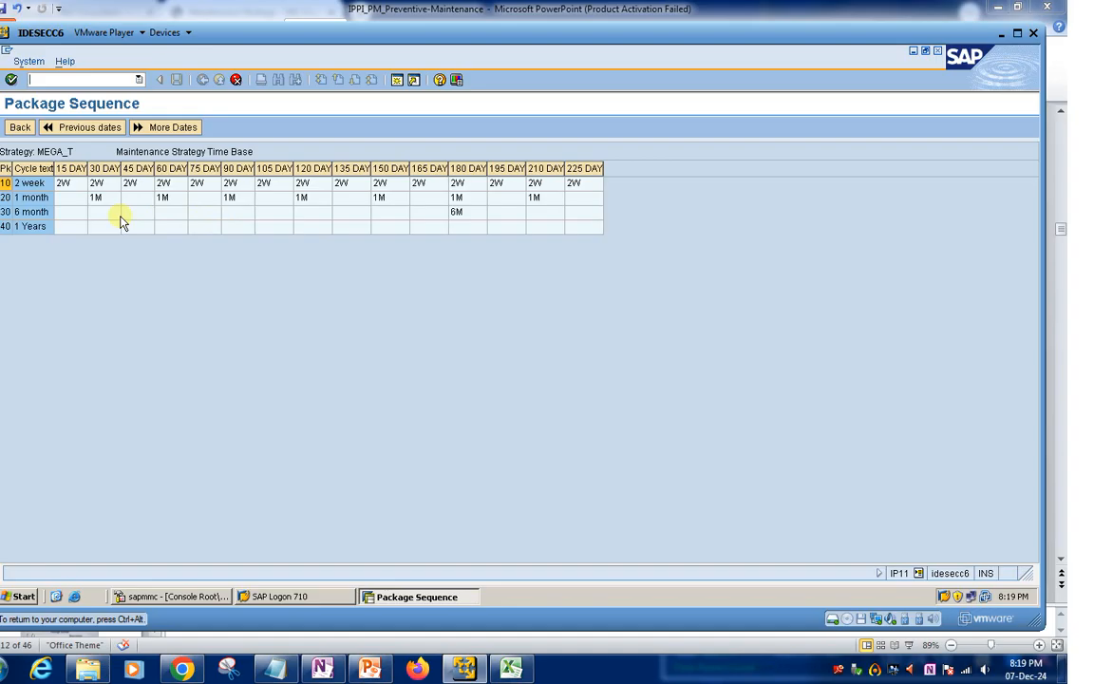
{"action": "left_click", "coordinate": [72, 182]}
{"action": "left_click", "coordinate": [70, 168]}
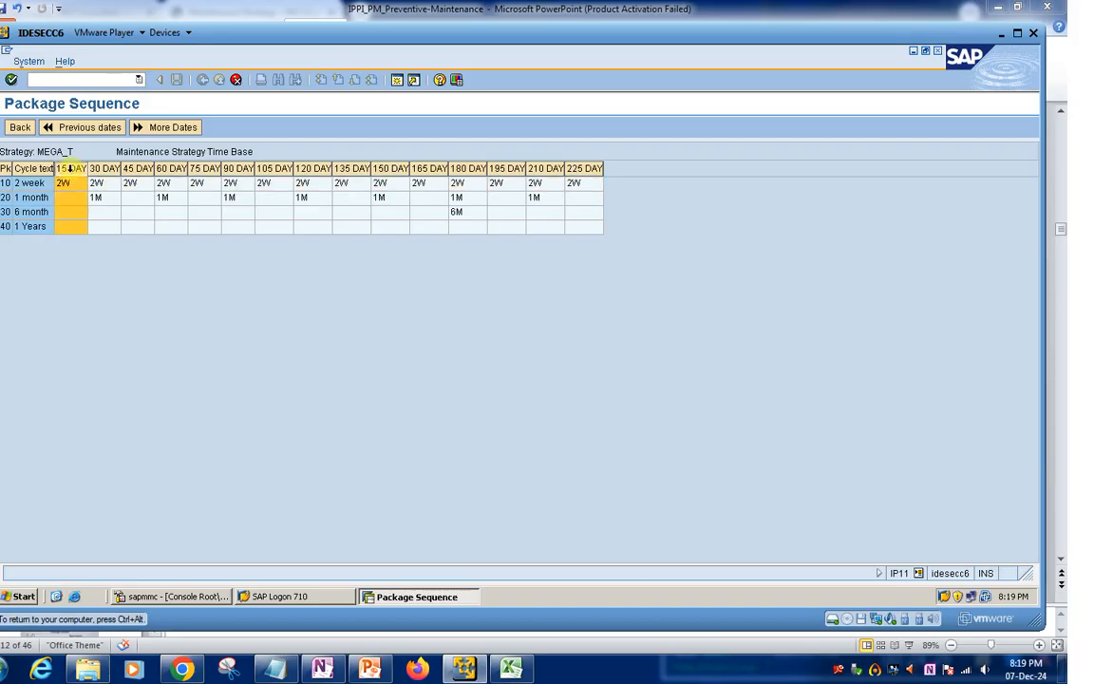
{"action": "left_click", "coordinate": [97, 168]}
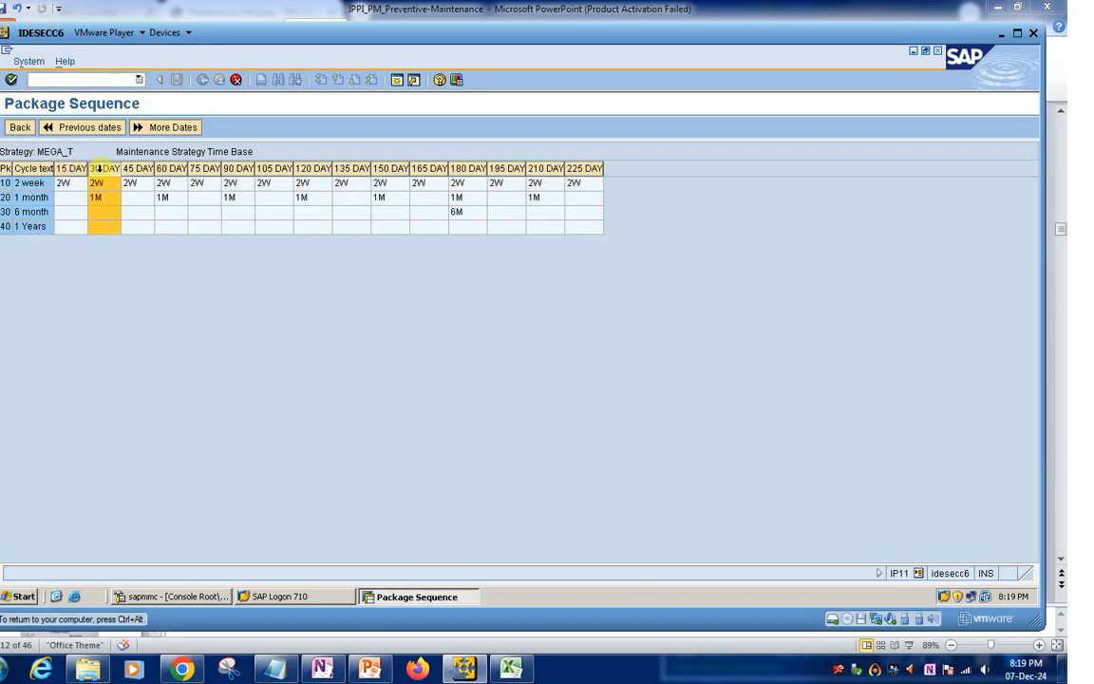
{"action": "left_click", "coordinate": [139, 200]}
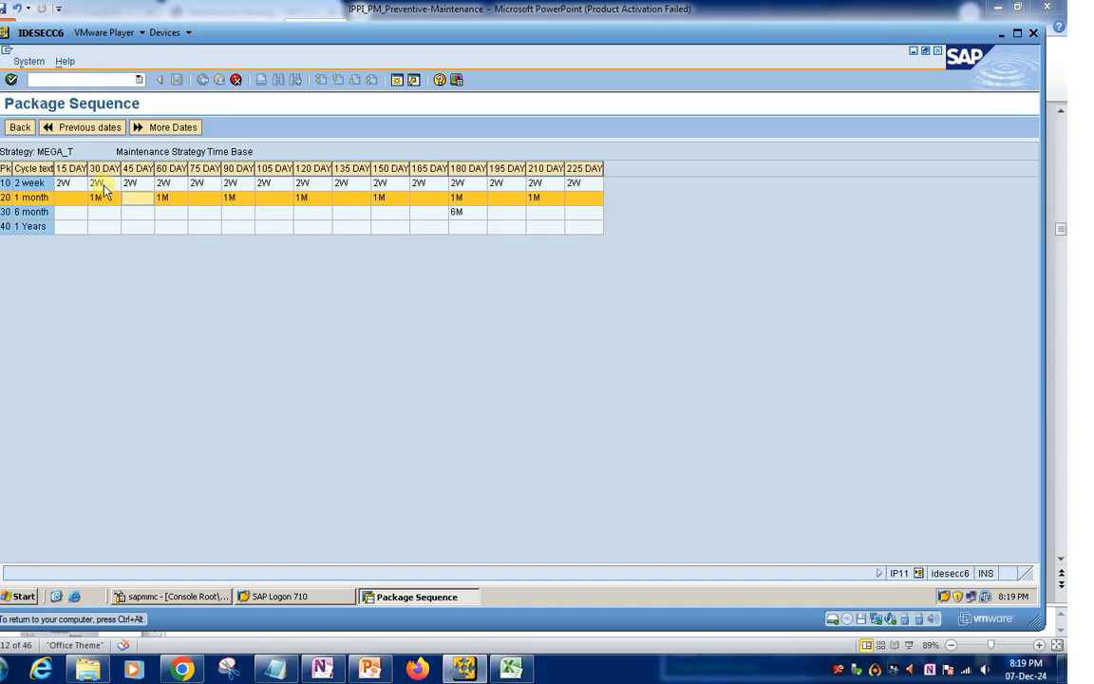
{"action": "left_click", "coordinate": [105, 199]}
{"action": "left_click", "coordinate": [137, 184]}
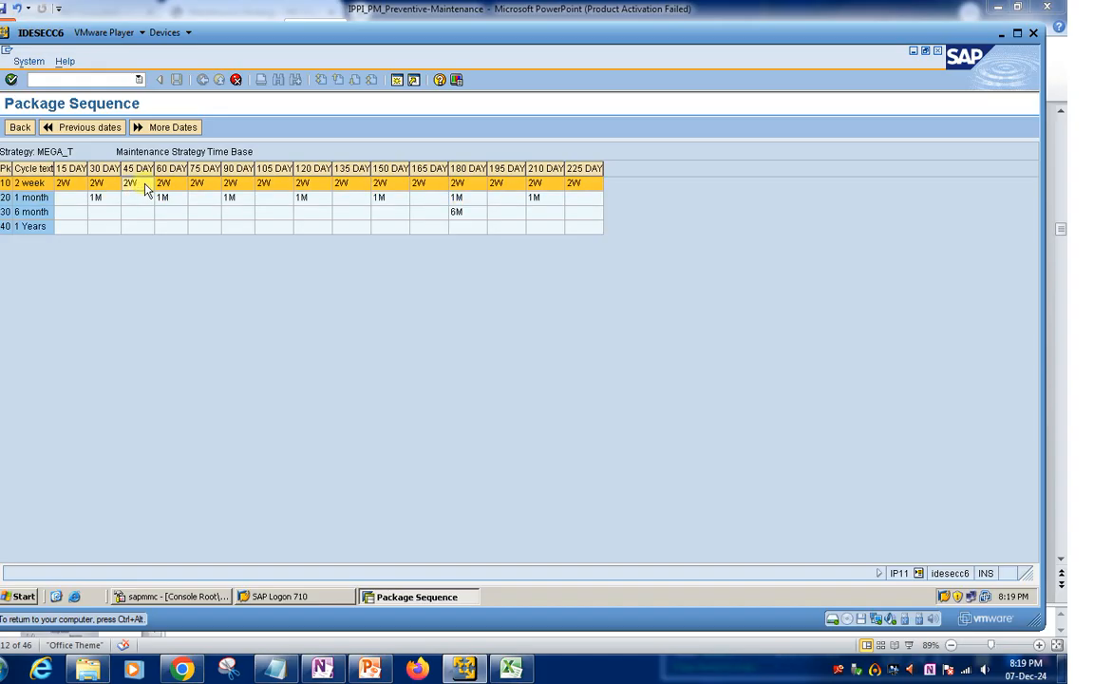
Examine which packages fall due together at 60 and 180 days in the package sequence, and return to the package list
{"action": "left_click", "coordinate": [174, 189]}
{"action": "left_click", "coordinate": [168, 198]}
{"action": "left_click", "coordinate": [172, 202]}
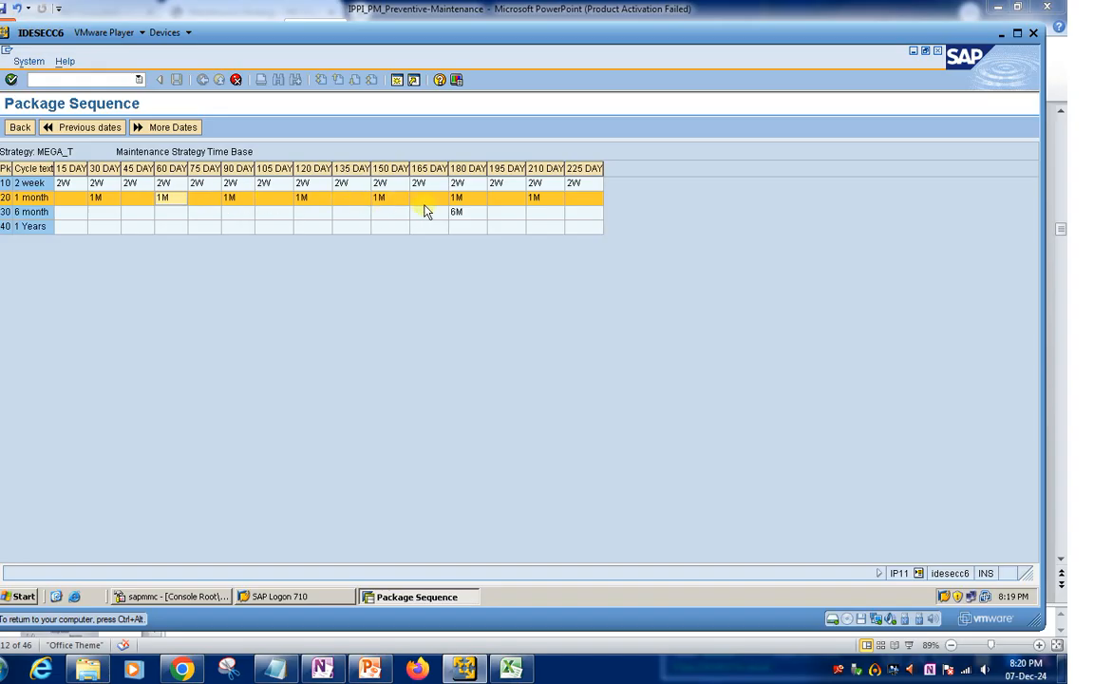
{"action": "left_click", "coordinate": [472, 185]}
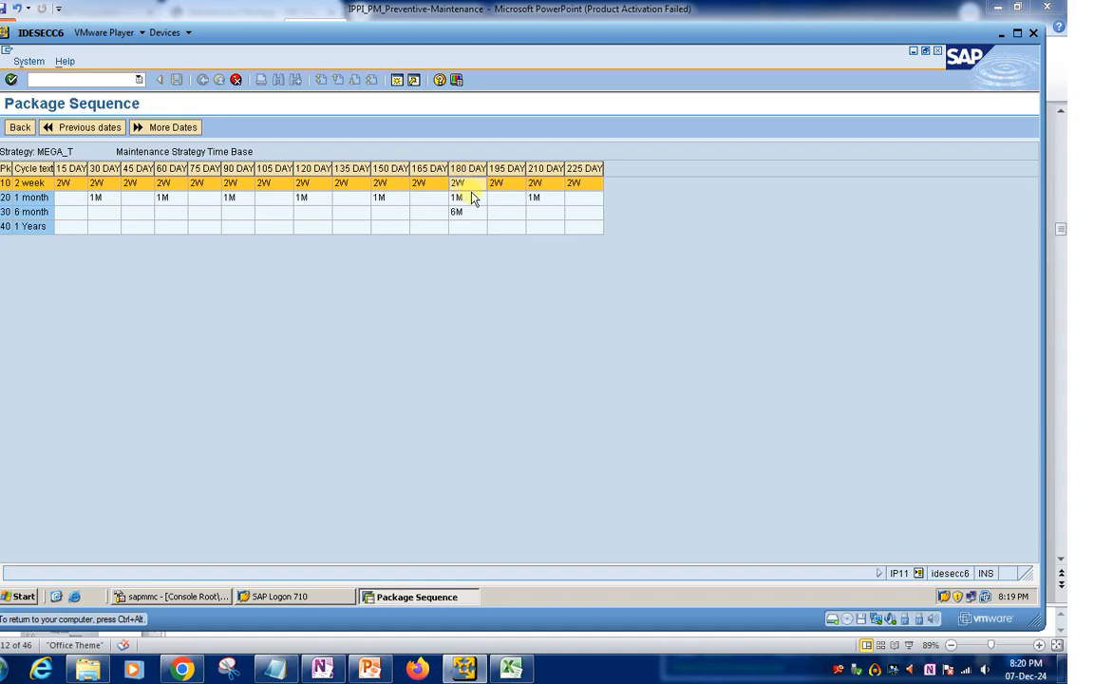
{"action": "left_click", "coordinate": [469, 200]}
{"action": "left_click", "coordinate": [468, 212]}
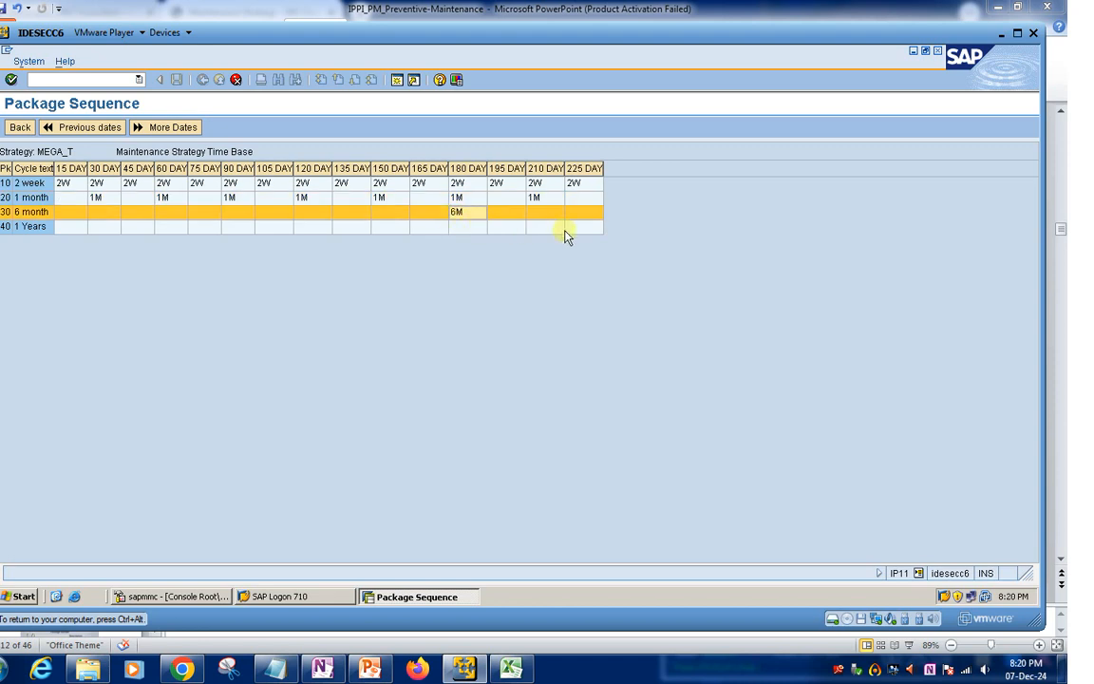
{"action": "left_click_drag", "start_coordinate": [603, 169], "coordinate": [647, 169]}
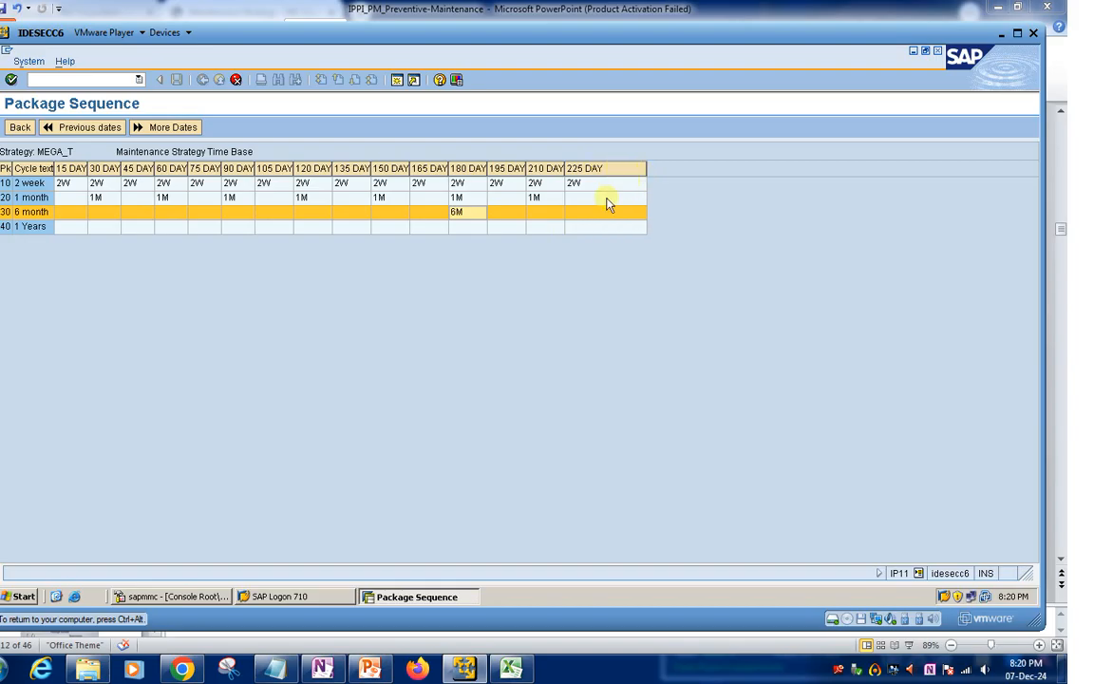
{"action": "left_click", "coordinate": [471, 183]}
{"action": "left_click", "coordinate": [471, 197]}
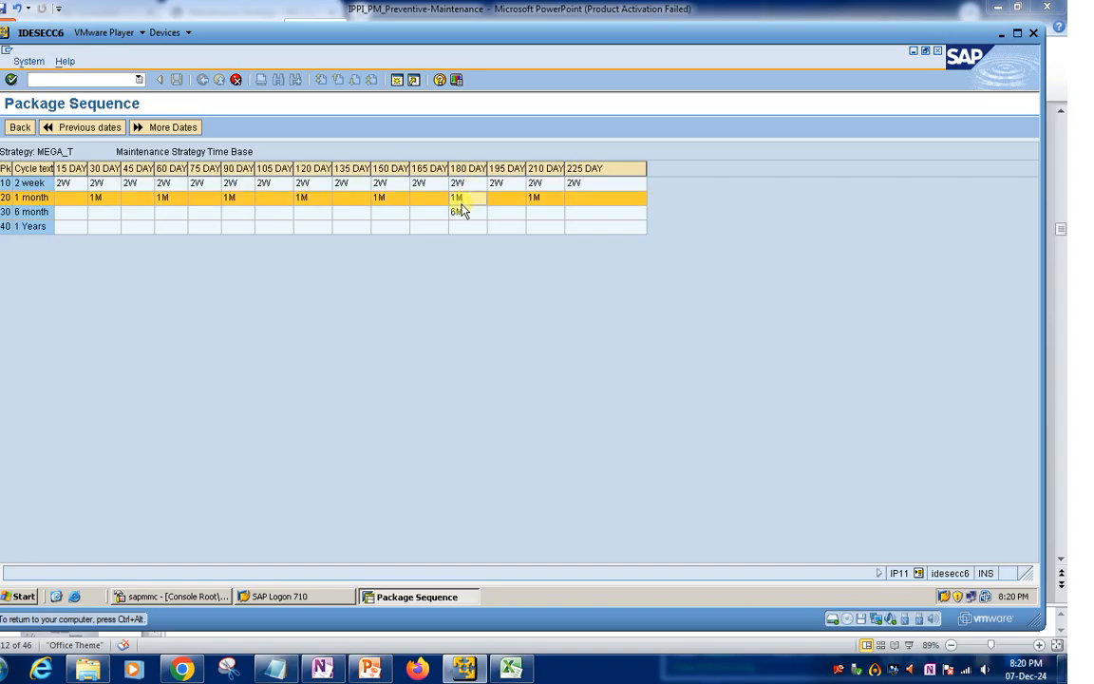
{"action": "left_click", "coordinate": [466, 212]}
{"action": "left_click", "coordinate": [466, 197]}
{"action": "left_click", "coordinate": [20, 128]}
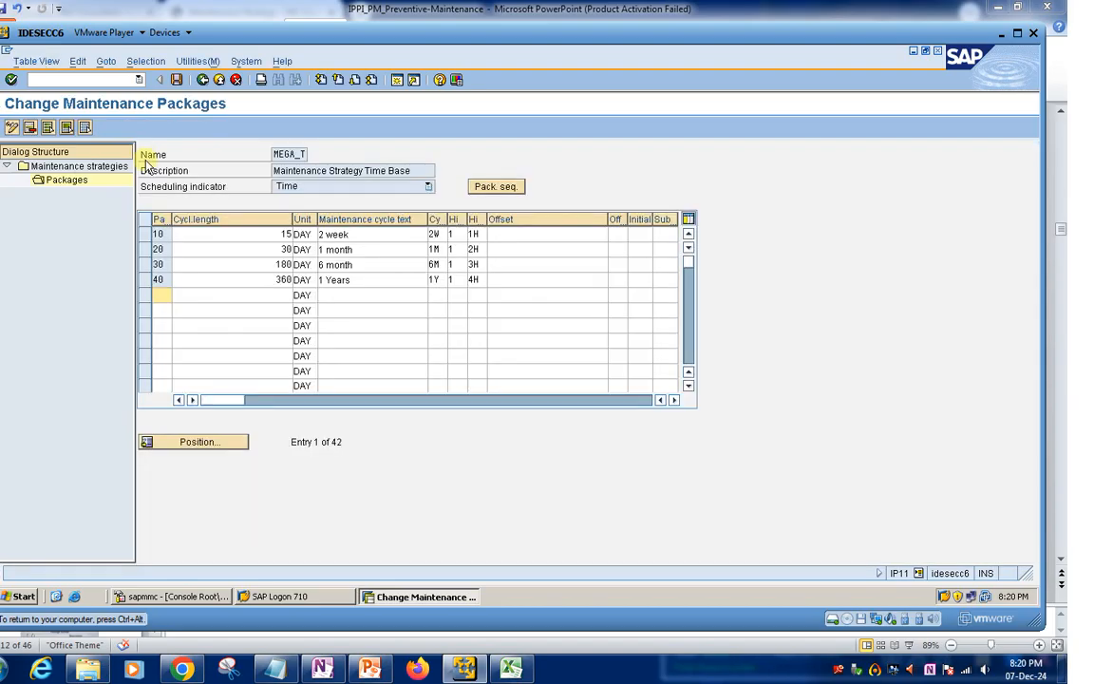
Set the hierarchy of package 20 to 2, package 30 to 3 and package 40 to 4
{"action": "left_click", "coordinate": [453, 249]}
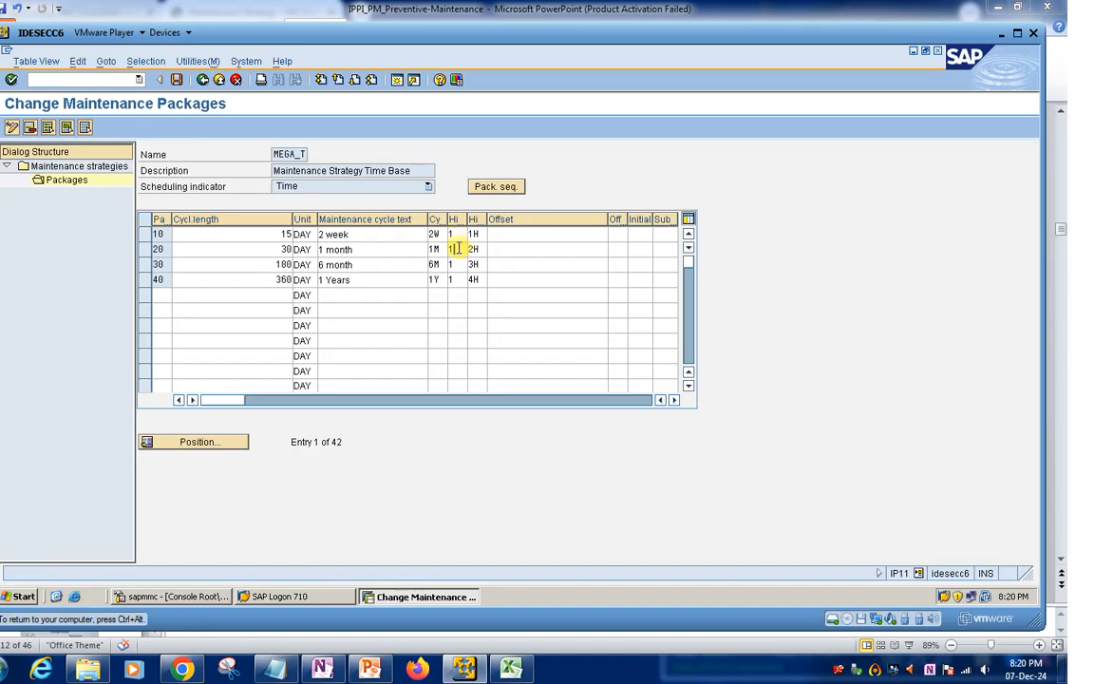
{"action": "key", "text": "BackSpace"}
{"action": "type", "text": "2"}
{"action": "left_click", "coordinate": [458, 263]}
{"action": "key", "text": "BackSpace"}
{"action": "type", "text": "3"}
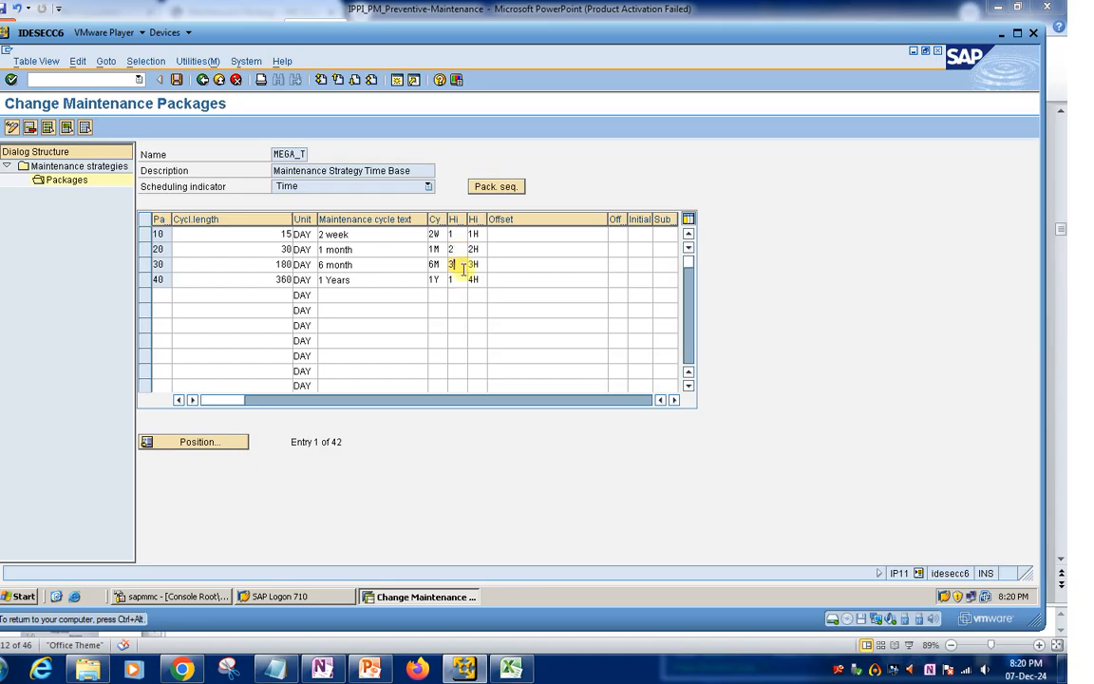
{"action": "left_click", "coordinate": [463, 277]}
{"action": "key", "text": "BackSpace"}
{"action": "type", "text": "4"}
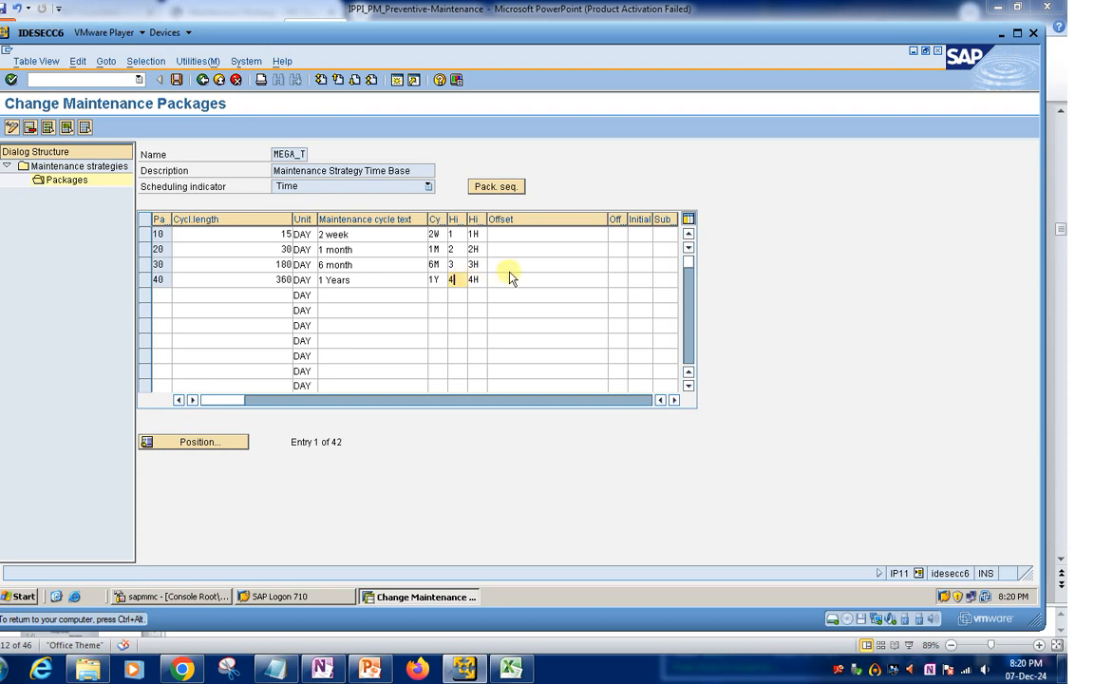
{"action": "left_click", "coordinate": [509, 271]}
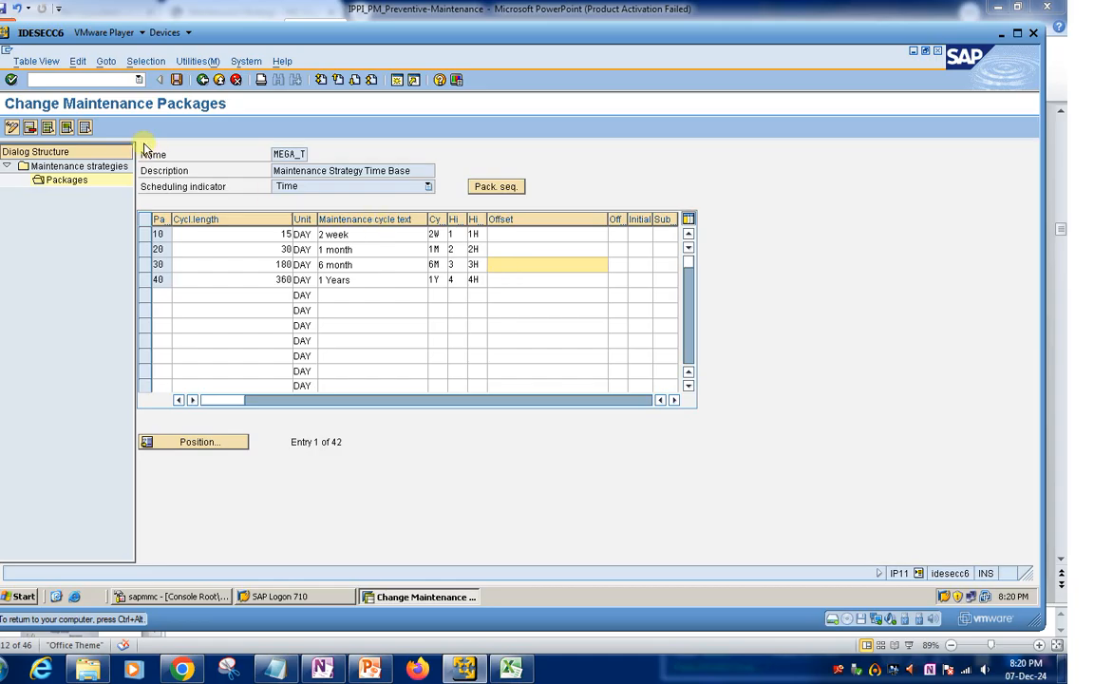
Check the package sequence with the new hierarchies and save the changed maintenance packages
{"action": "left_click", "coordinate": [481, 186]}
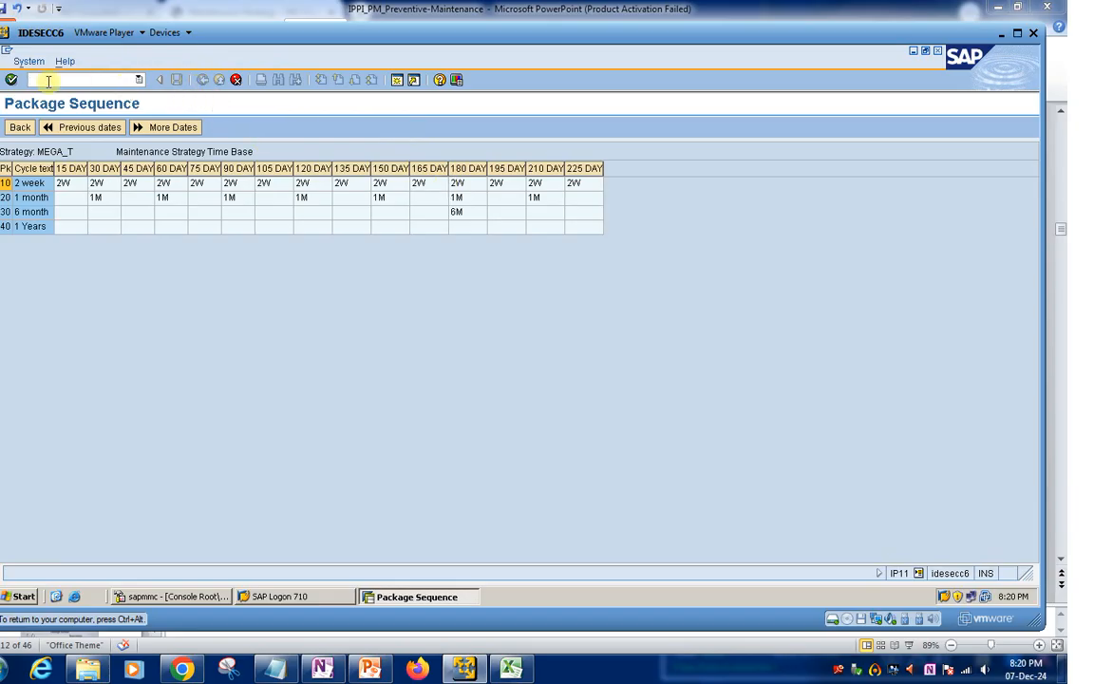
{"action": "left_click", "coordinate": [17, 127]}
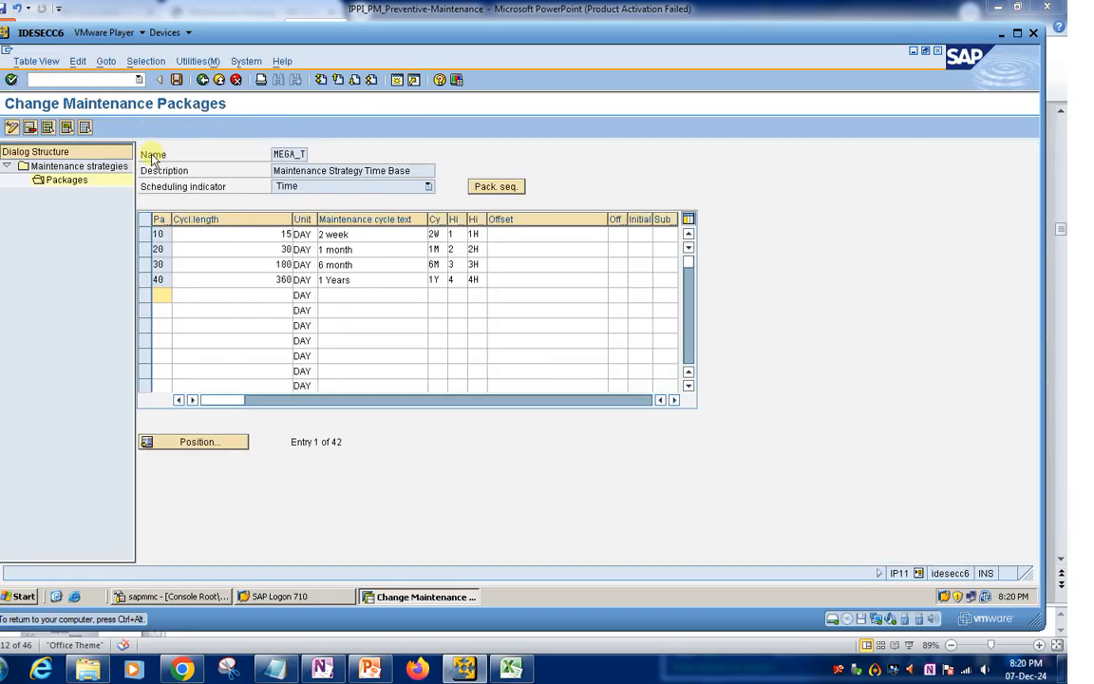
{"action": "left_click", "coordinate": [176, 80]}
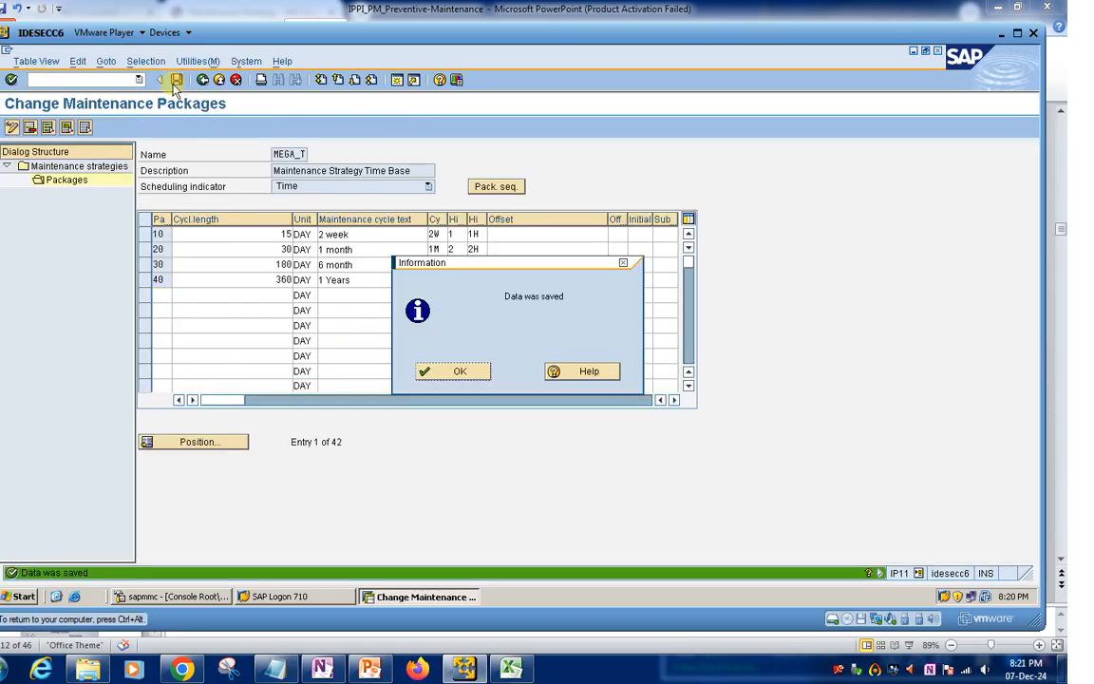
{"action": "left_click", "coordinate": [458, 369]}
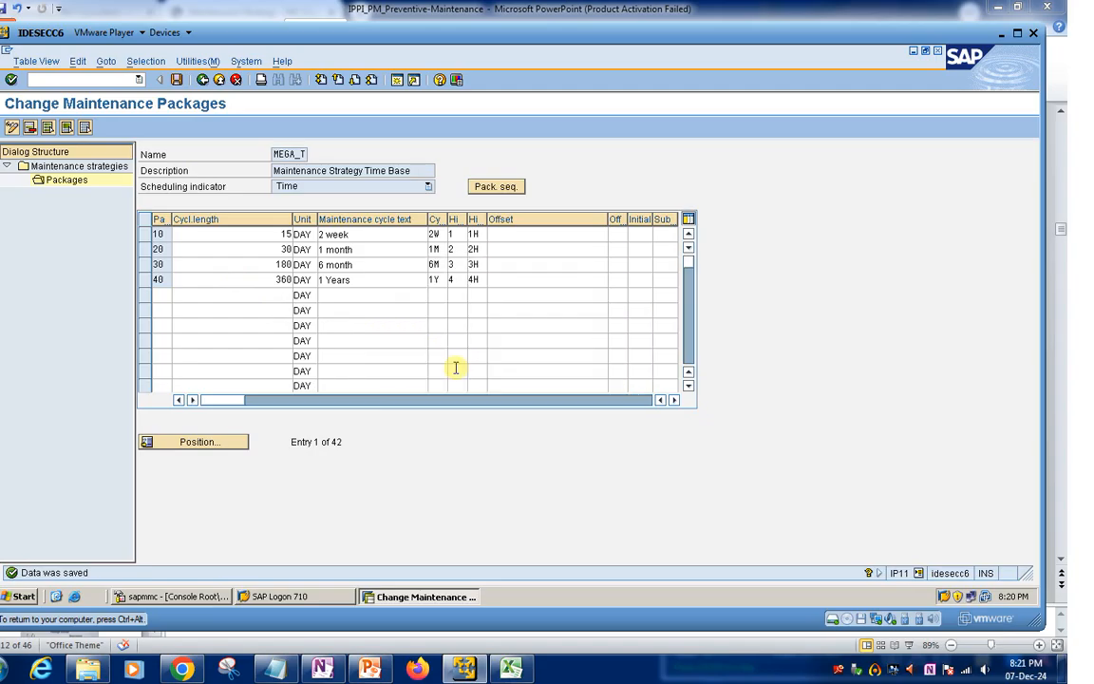
Display the package sequence again and examine which packages fall due at 15 and 180 days, then return to the package list
{"action": "left_click", "coordinate": [497, 186]}
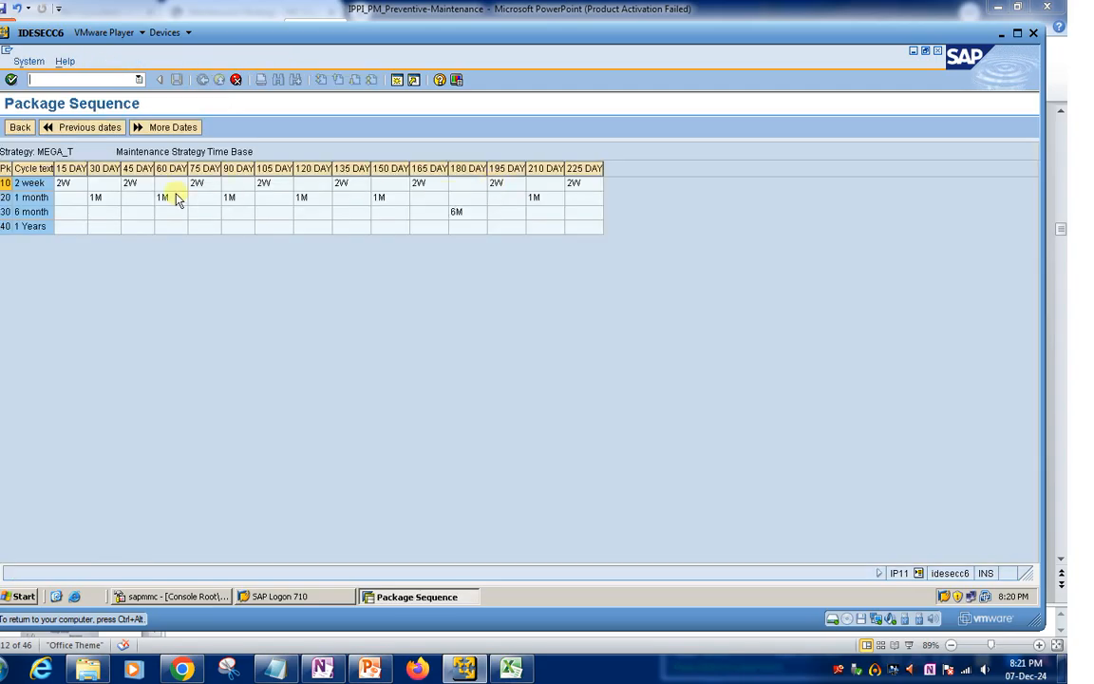
{"action": "left_click", "coordinate": [69, 169]}
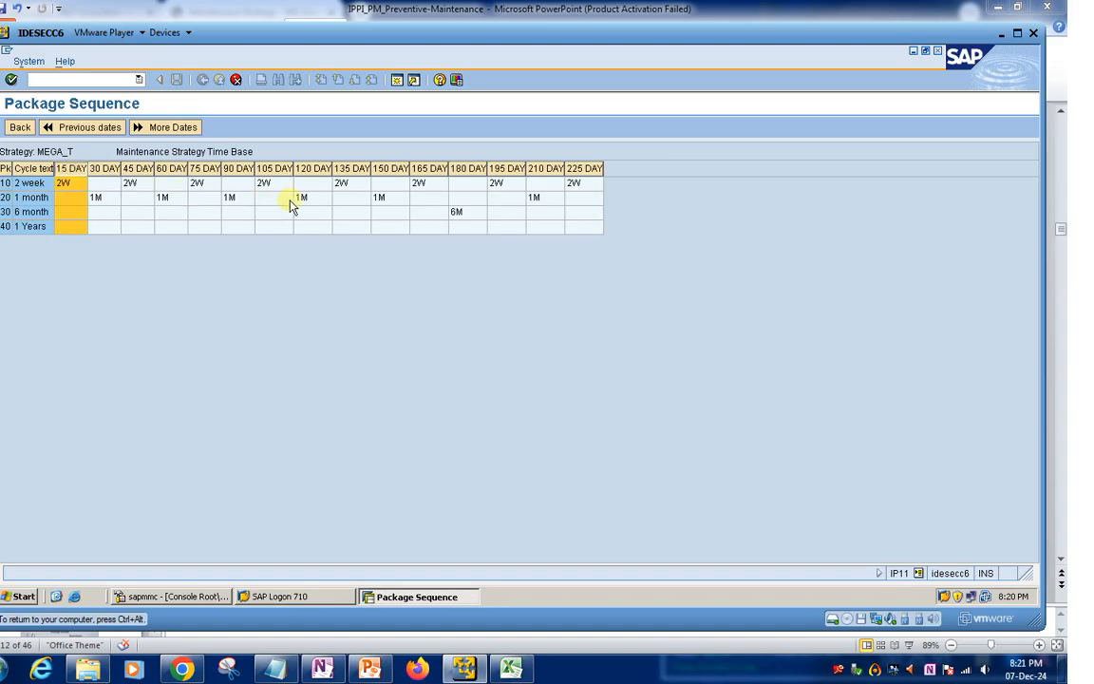
{"action": "left_click", "coordinate": [465, 170]}
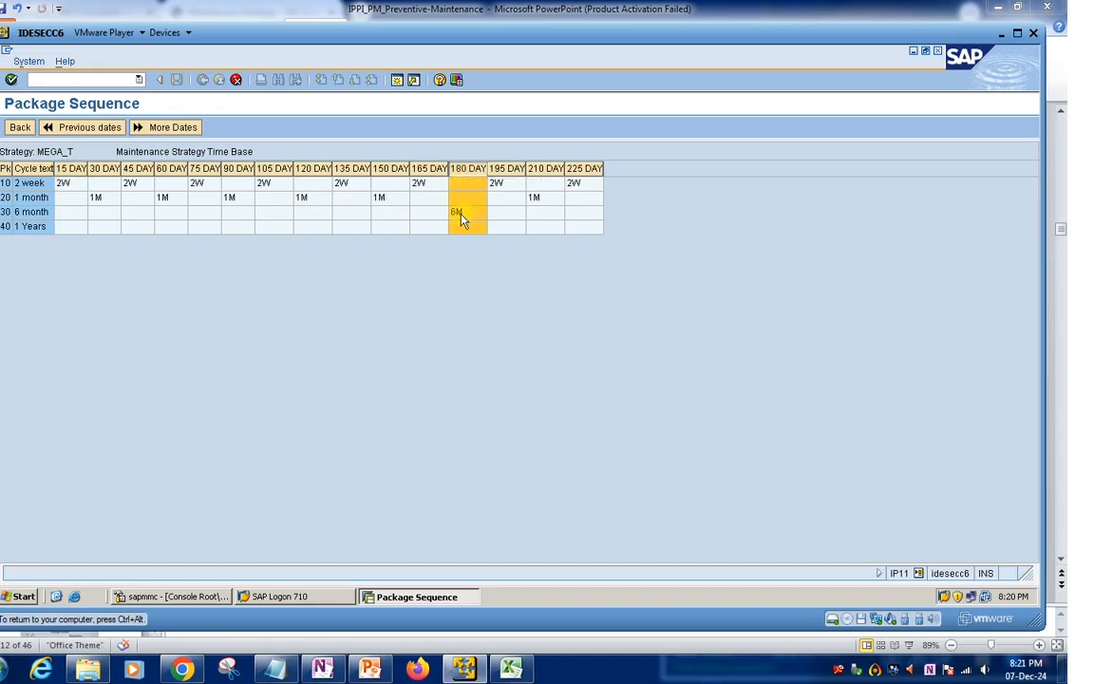
{"action": "left_click", "coordinate": [459, 213]}
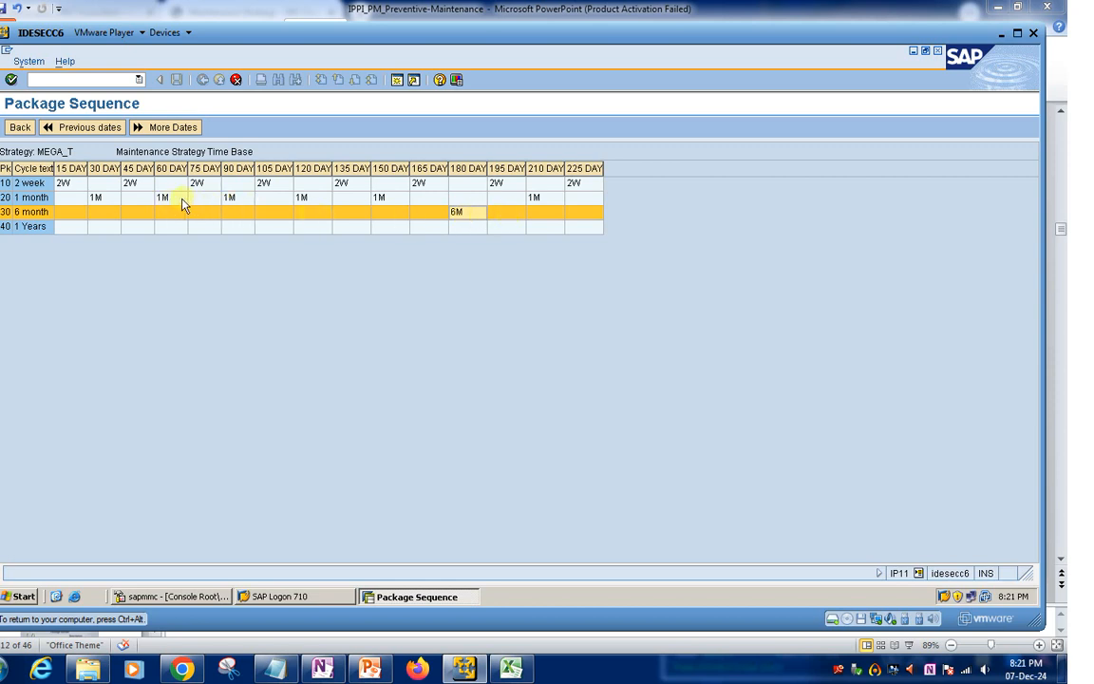
{"action": "left_click", "coordinate": [10, 80]}
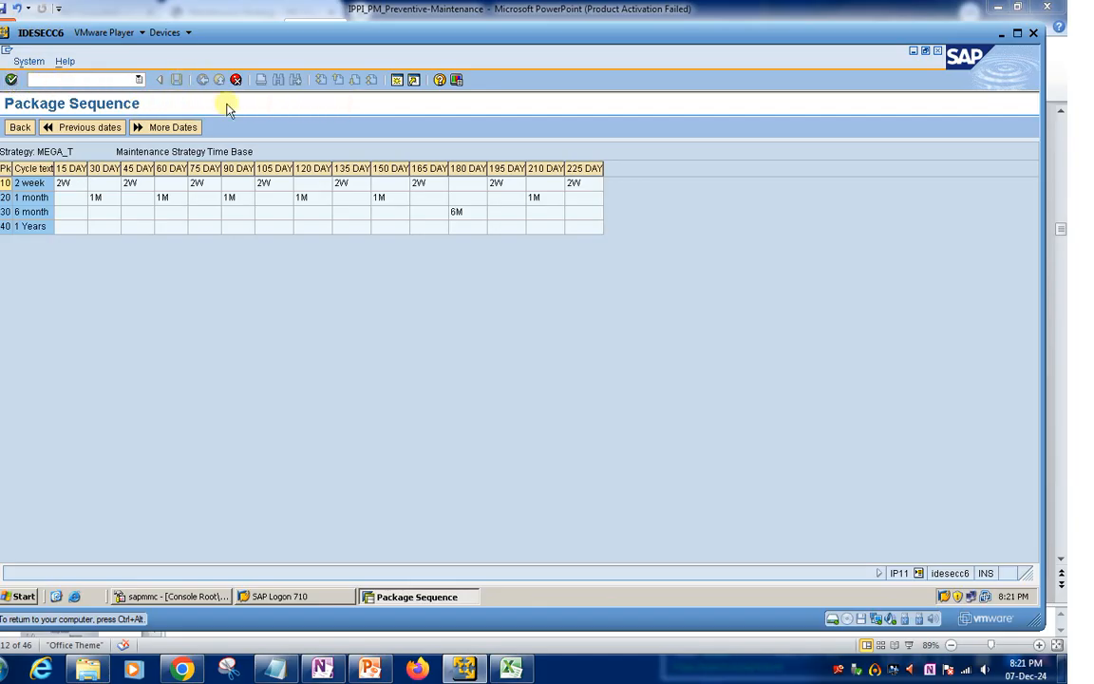
{"action": "left_click", "coordinate": [203, 79]}
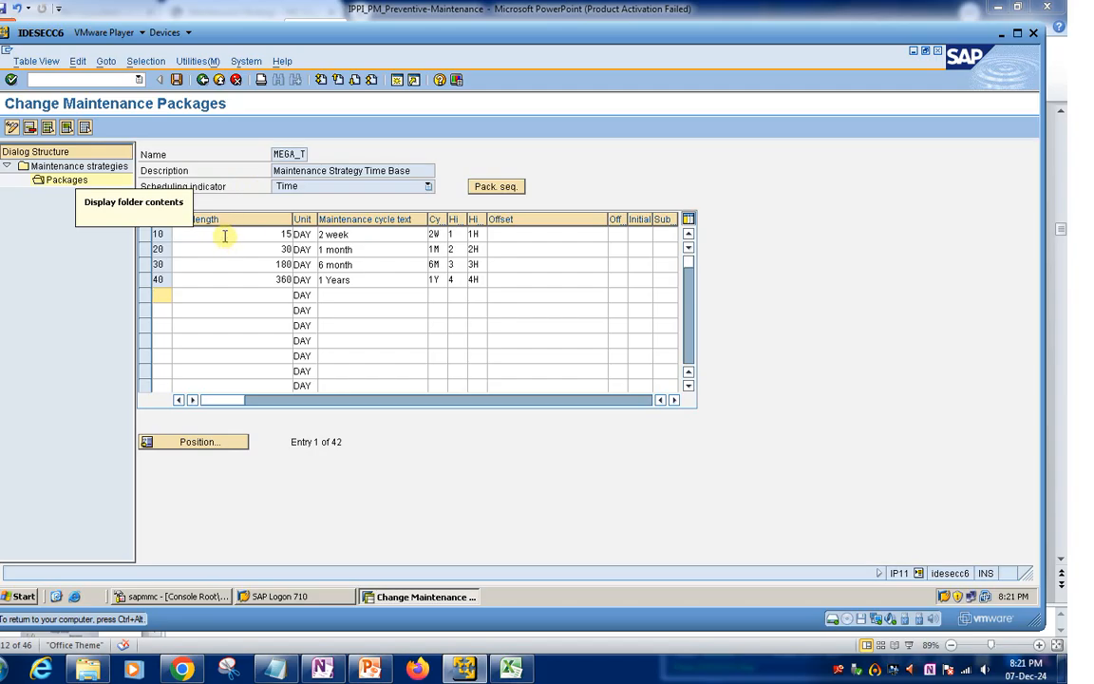
Save MEGA_T's packages again and return to the overview of maintenance strategies
{"action": "left_click", "coordinate": [177, 80]}
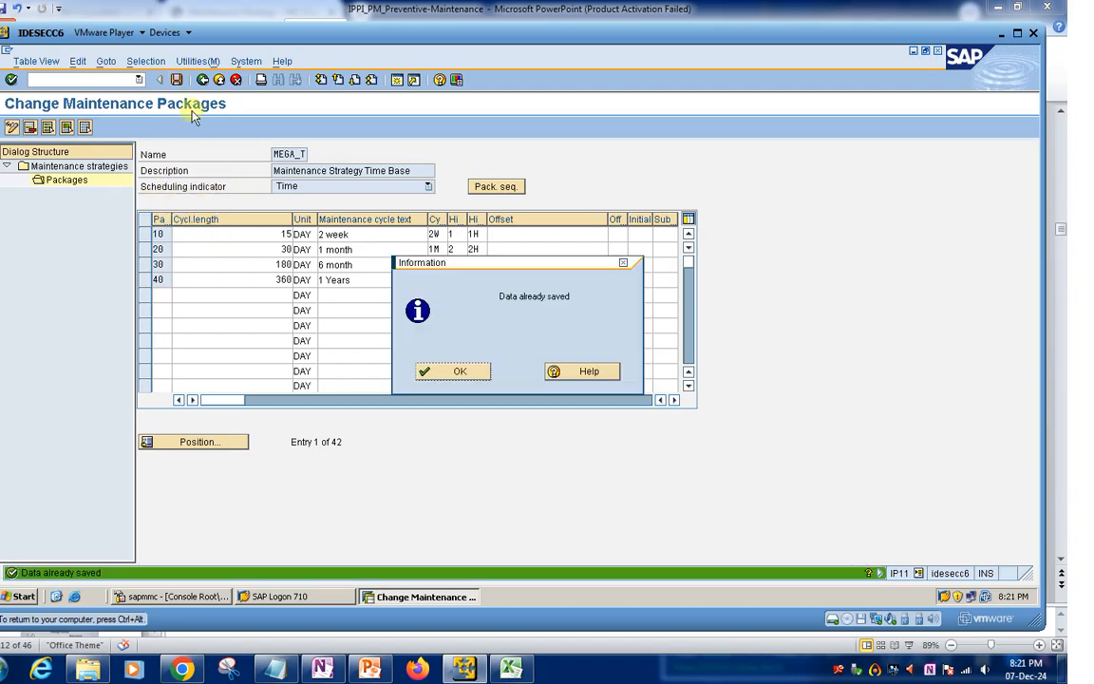
{"action": "left_click", "coordinate": [457, 369]}
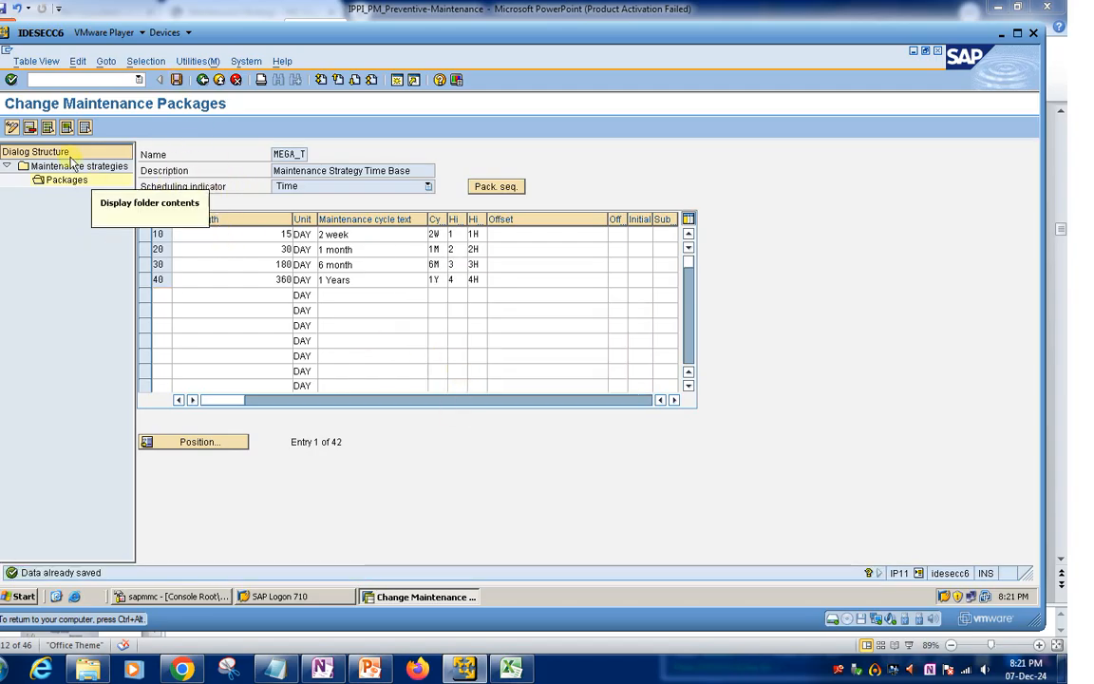
{"action": "left_click", "coordinate": [201, 81]}
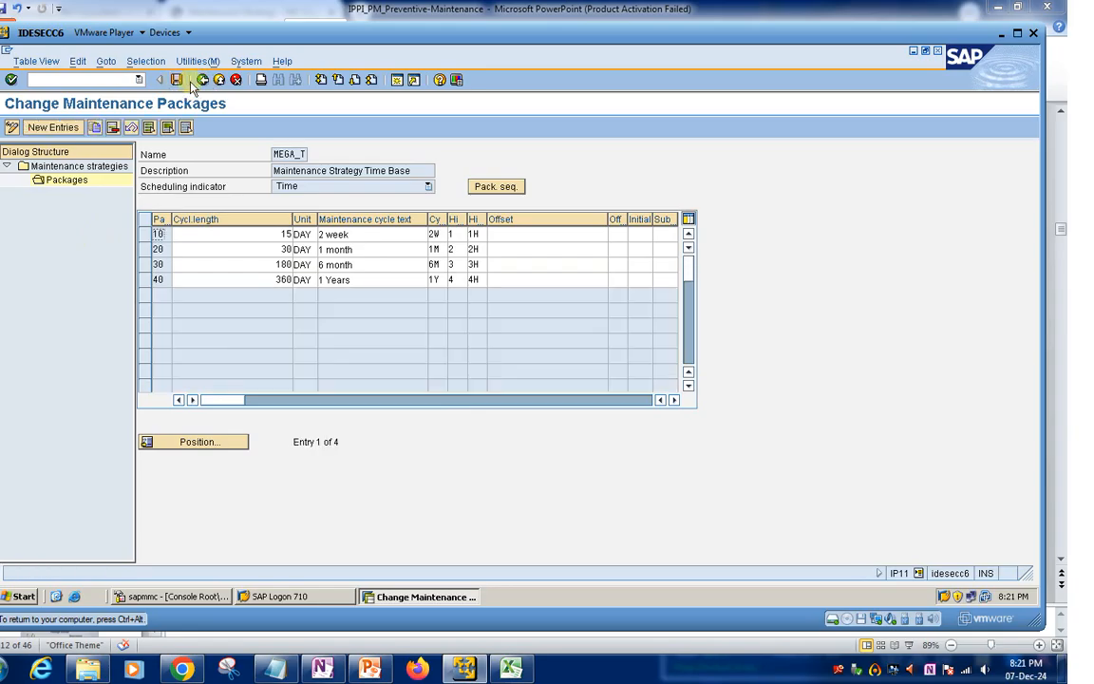
{"action": "left_click", "coordinate": [202, 80]}
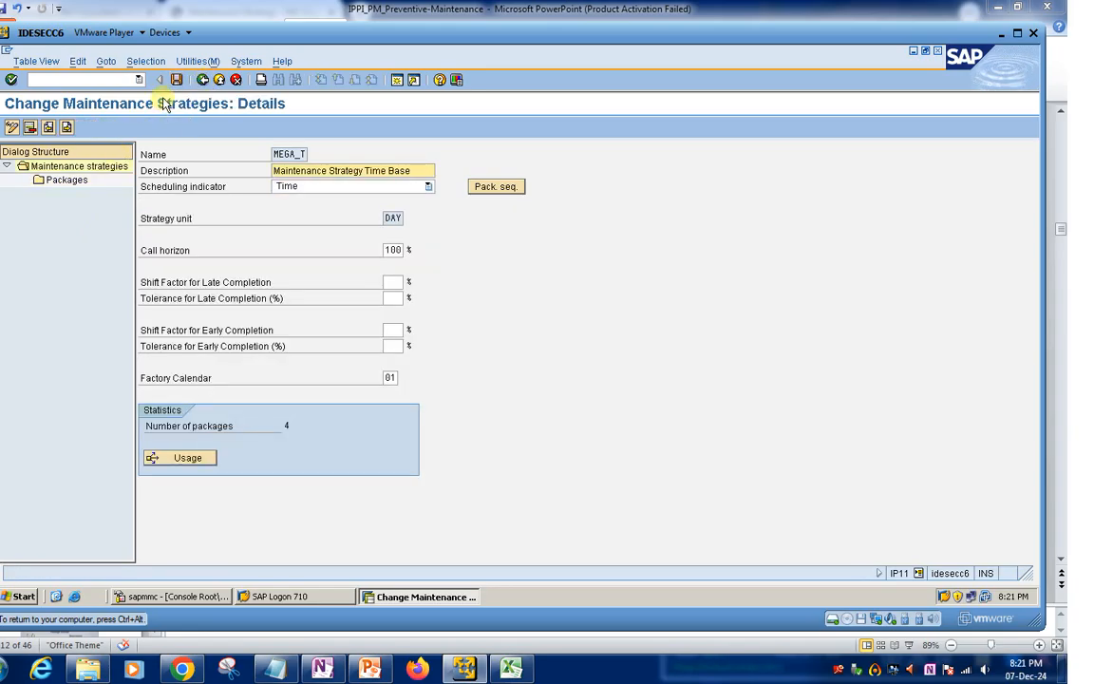
{"action": "left_click", "coordinate": [55, 80]}
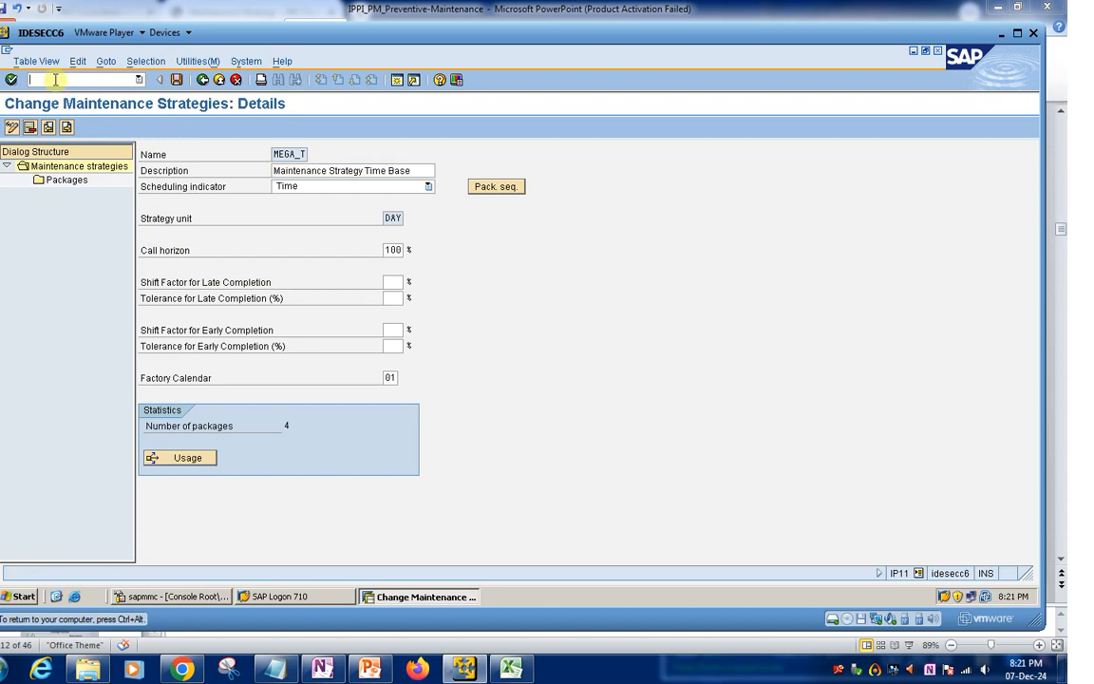
{"action": "left_click", "coordinate": [203, 81]}
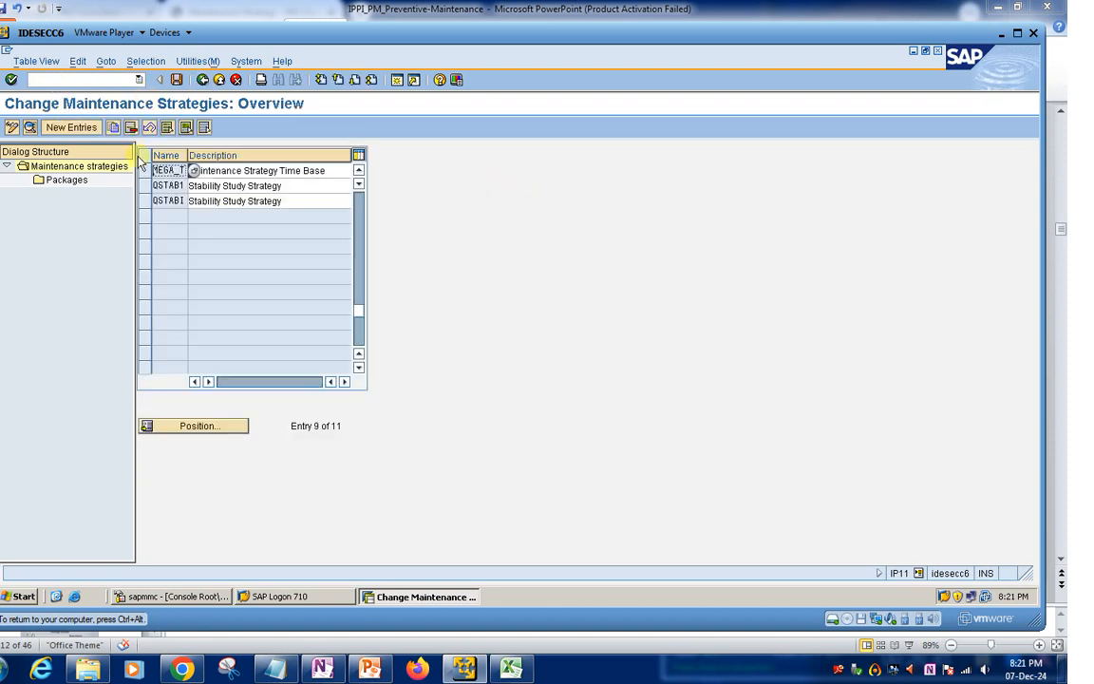
Create a new maintenance strategy named MEGA_P with the description "Maintenance Strategy Performa"
{"action": "left_click", "coordinate": [74, 127]}
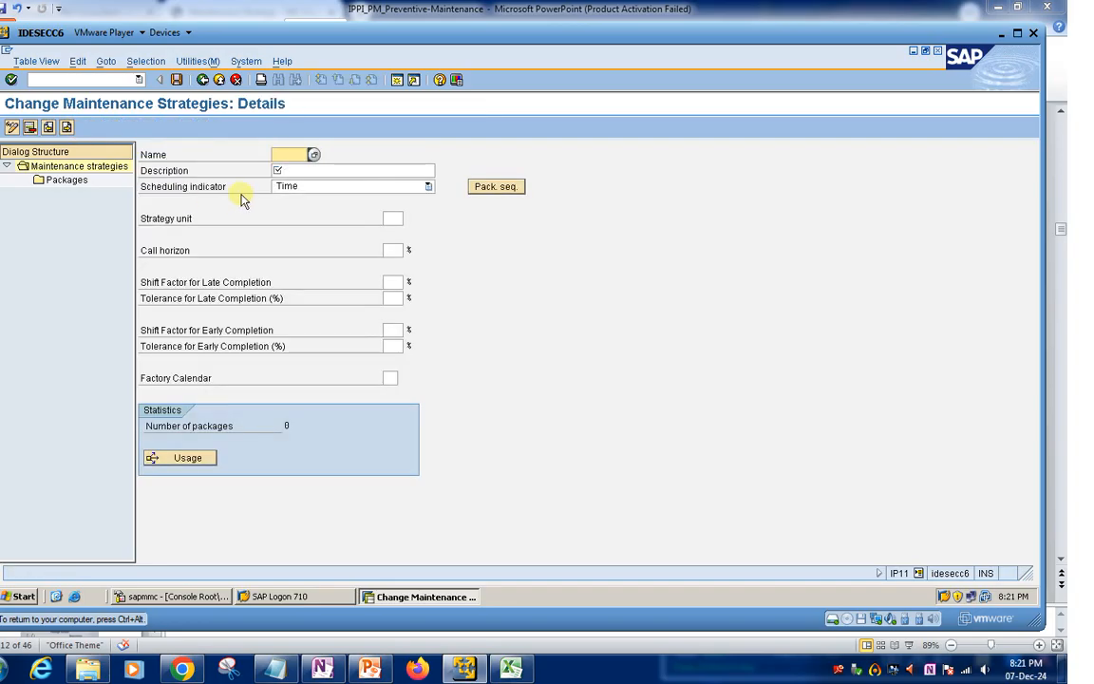
{"action": "type", "text": "MEGA_P"}
{"action": "left_click", "coordinate": [300, 171]}
{"action": "key", "text": "Down"}
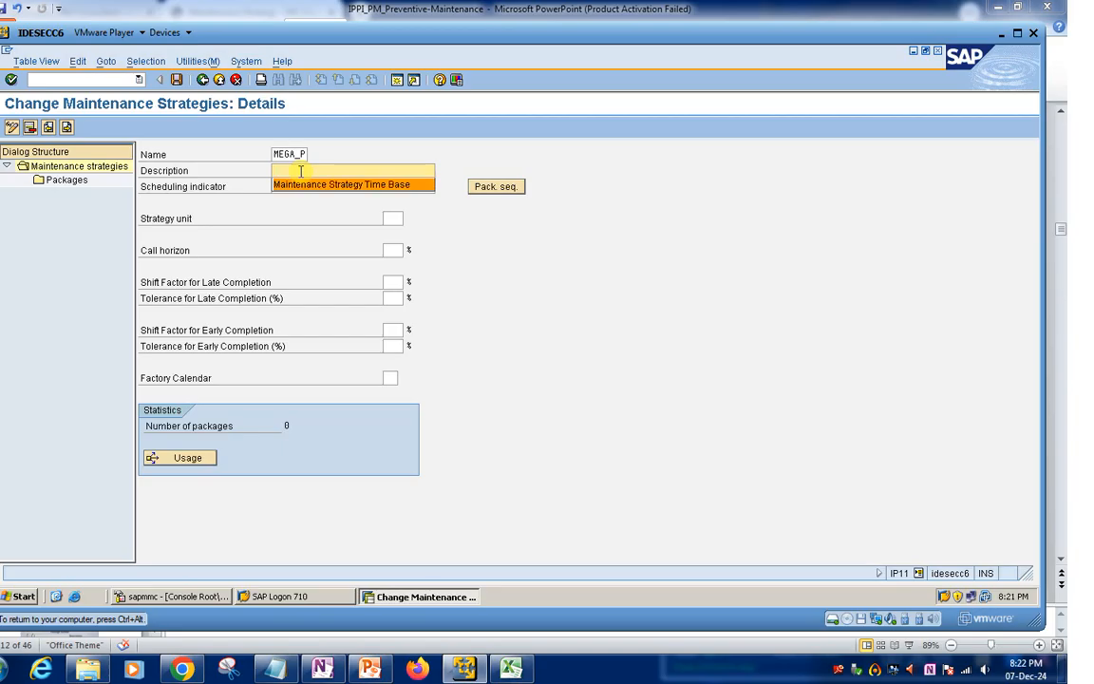
{"action": "left_click", "coordinate": [384, 185]}
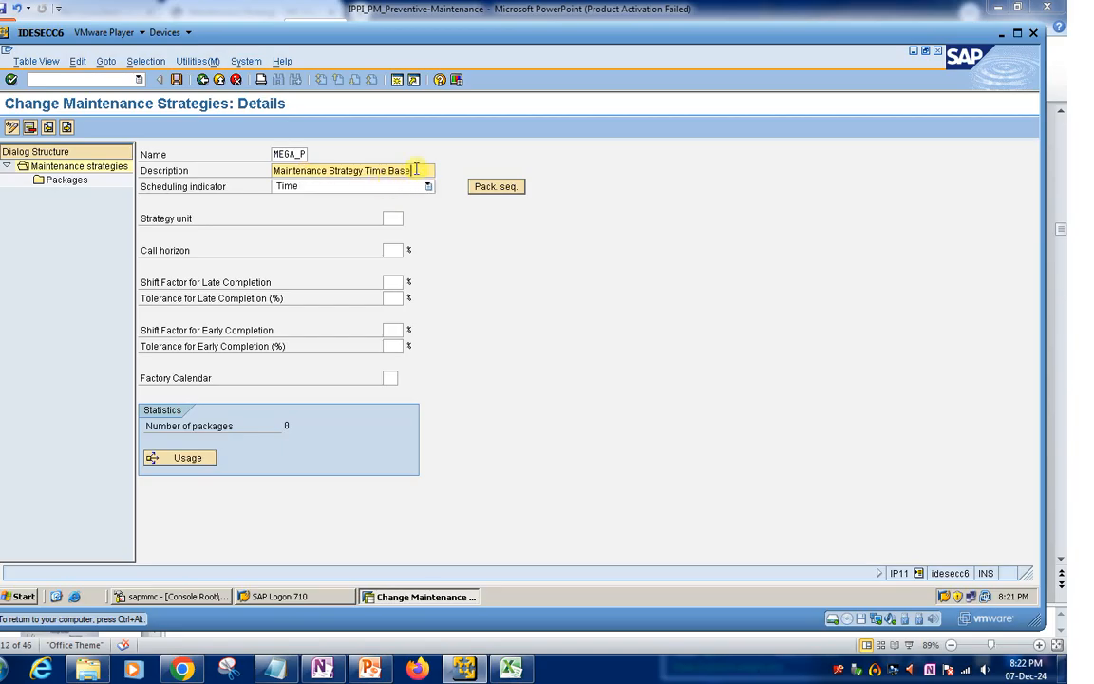
{"action": "key", "text": "BackSpace"}
{"action": "key", "text": "BackSpace"}
{"action": "key", "text": "BackSpace"}
{"action": "key", "text": "BackSpace"}
{"action": "key", "text": "BackSpace"}
{"action": "key", "text": "BackSpace"}
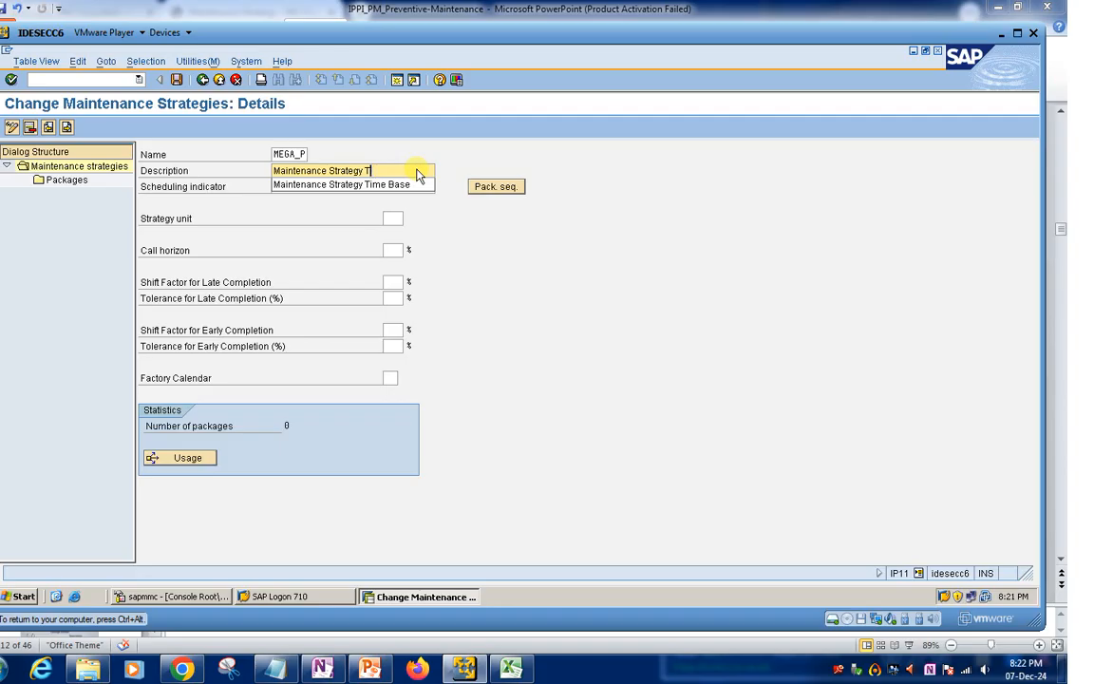
{"action": "type", "text": "Performa"}
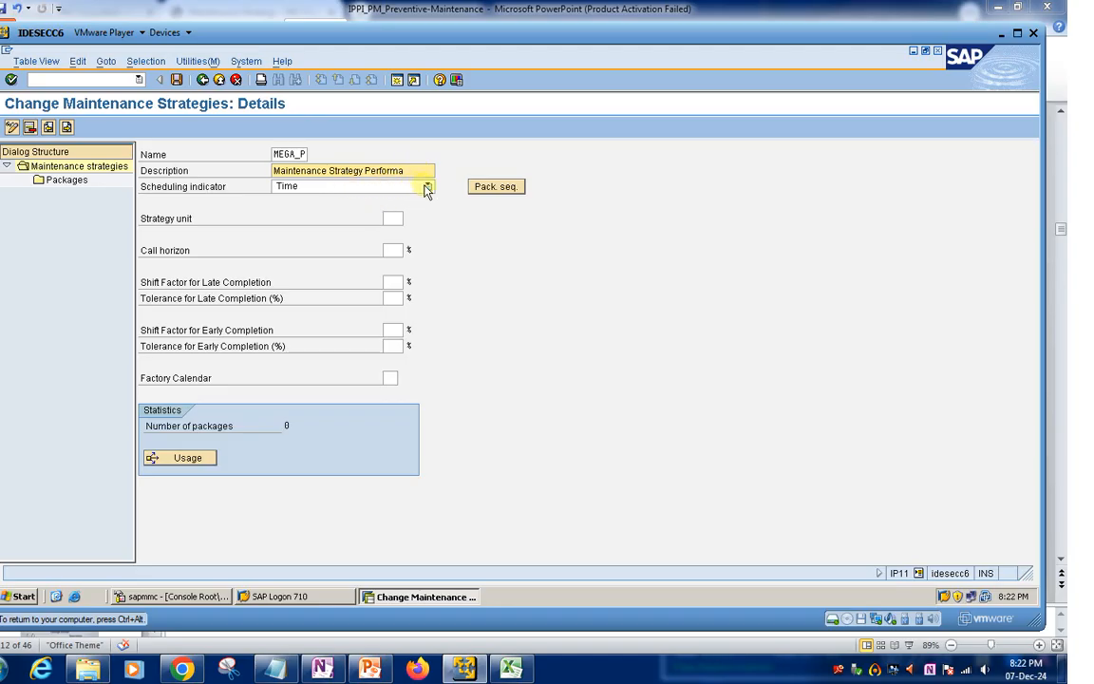
Set MEGA_P's scheduling indicator to Activity, the strategy unit to HR and the call horizon to 100%
{"action": "left_click", "coordinate": [426, 187]}
{"action": "left_click", "coordinate": [325, 226]}
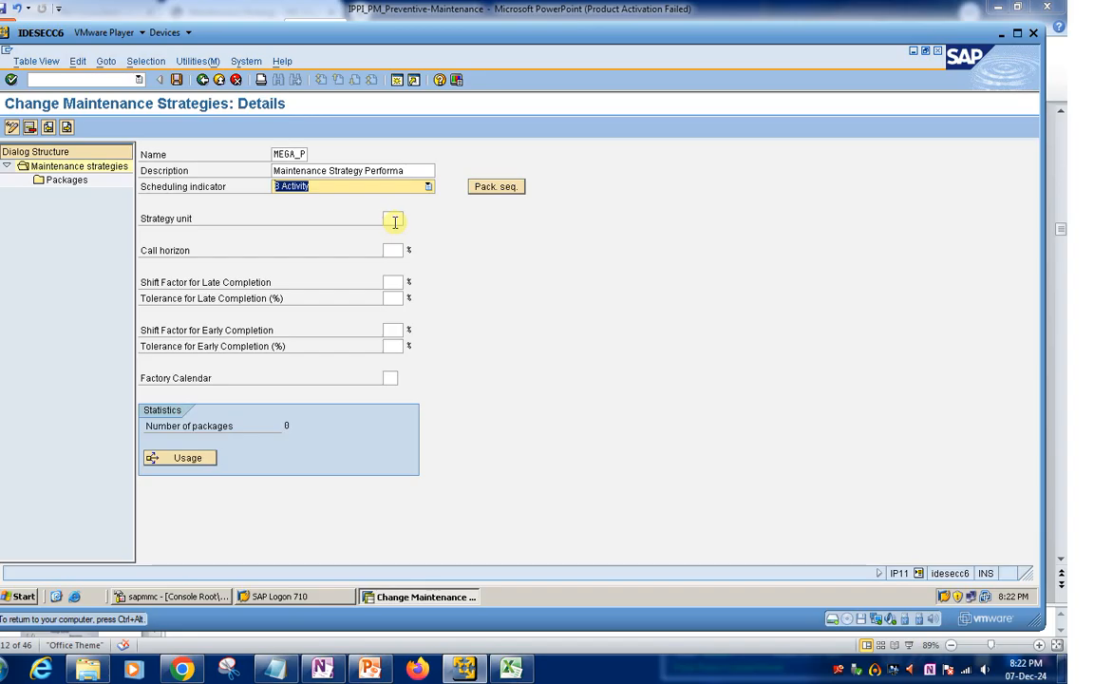
{"action": "left_click", "coordinate": [395, 222]}
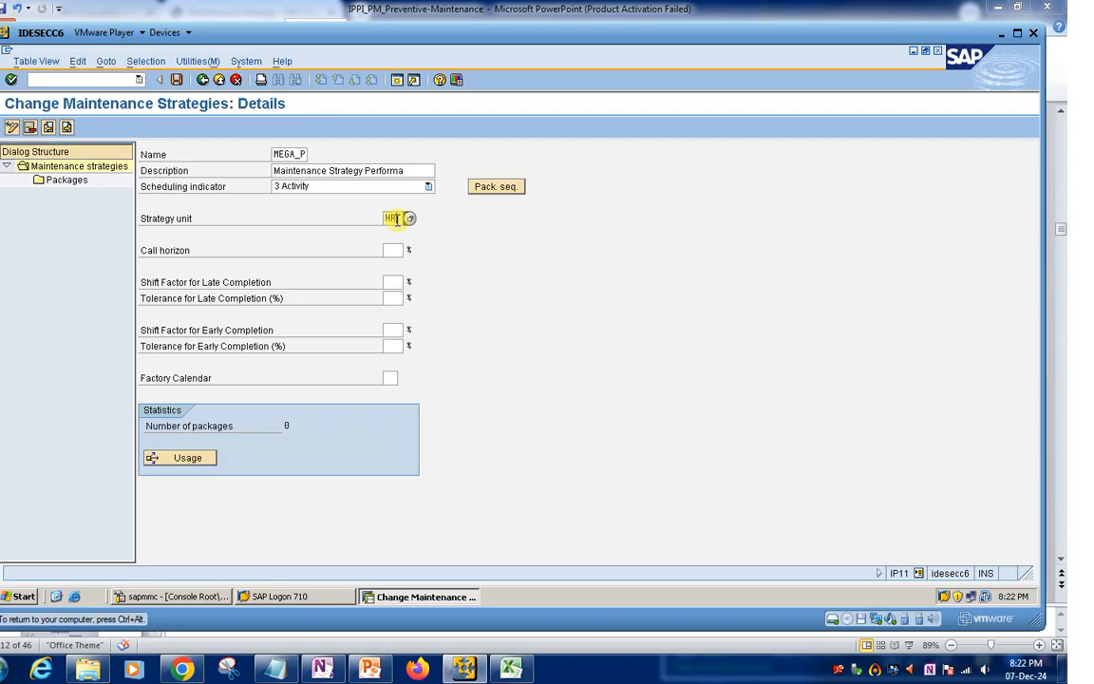
{"action": "left_click", "coordinate": [395, 250]}
{"action": "type", "text": "100"}
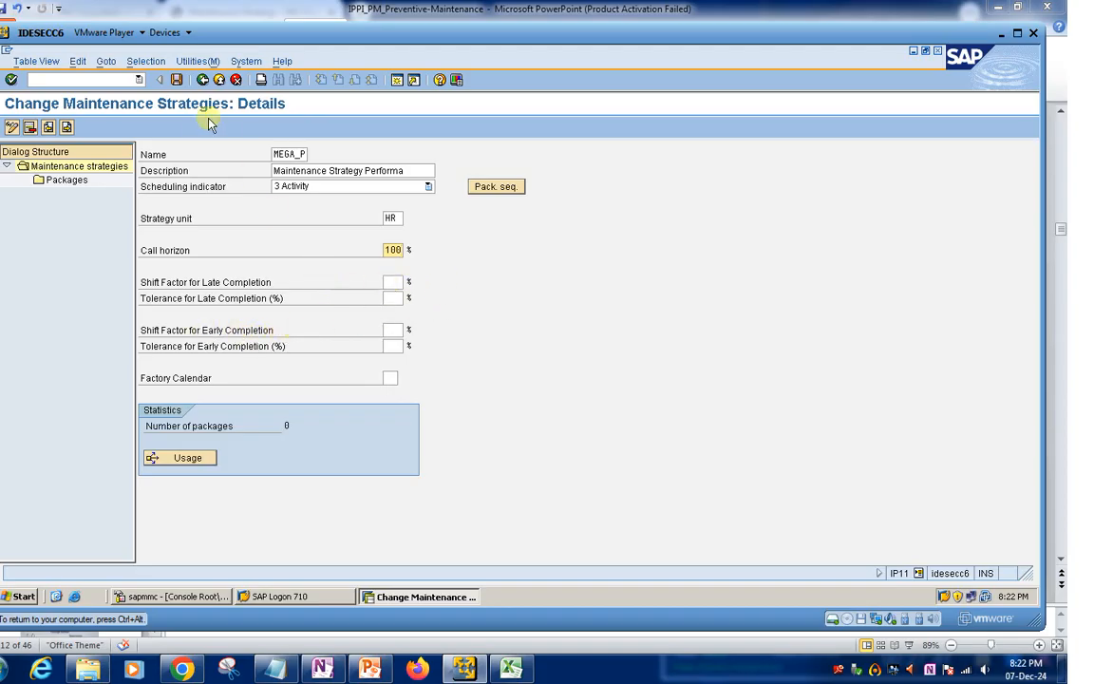
Look into MEGA_P's package list, return to the strategy details and save the new strategy
{"action": "left_click", "coordinate": [75, 181]}
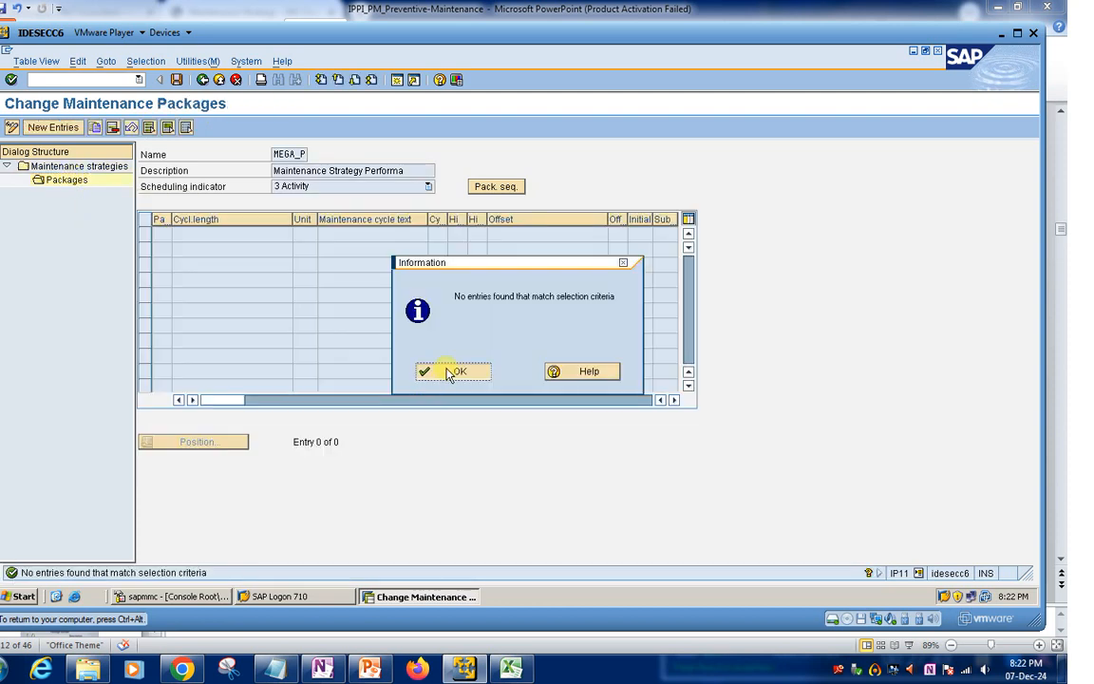
{"action": "left_click", "coordinate": [453, 371]}
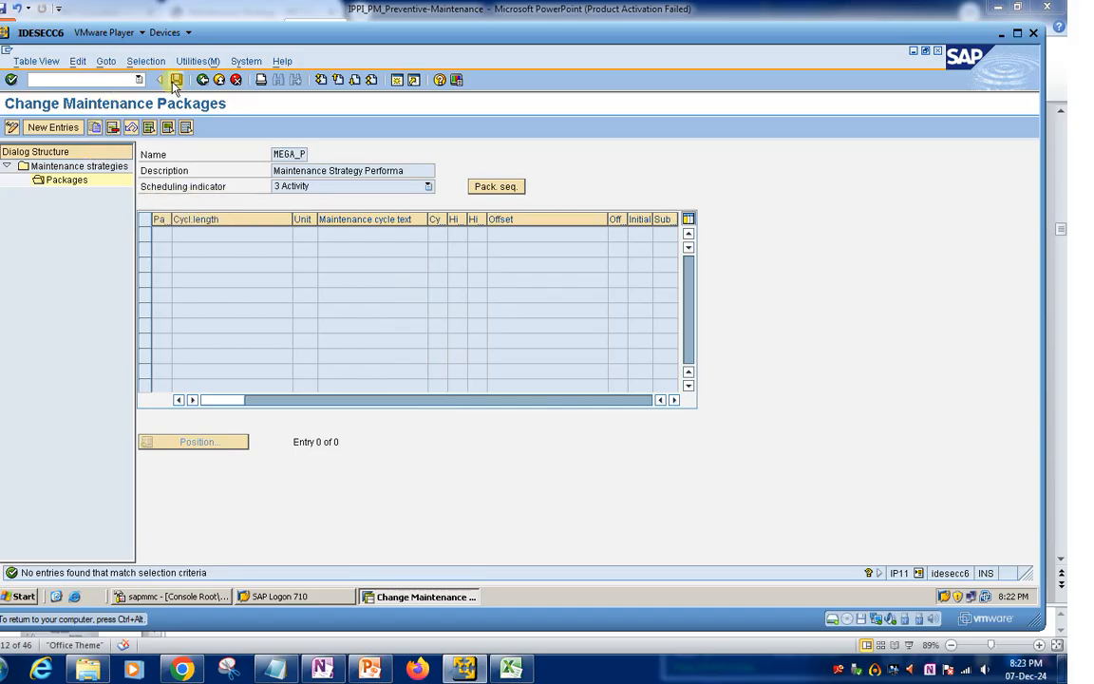
{"action": "left_click", "coordinate": [203, 80]}
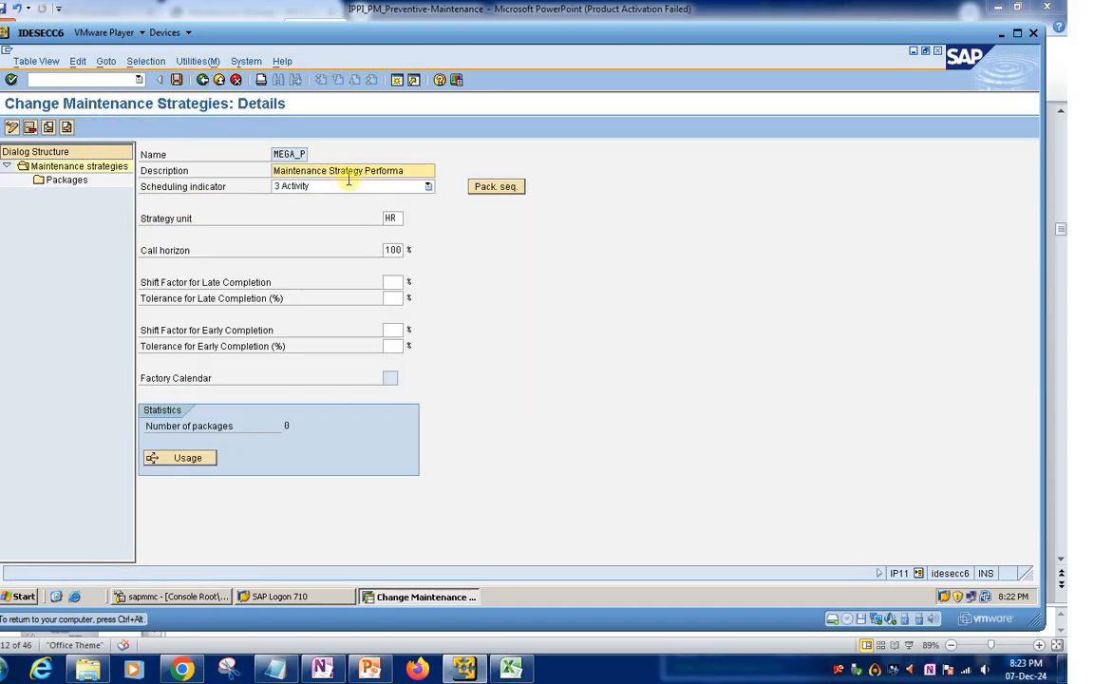
{"action": "left_click", "coordinate": [176, 80]}
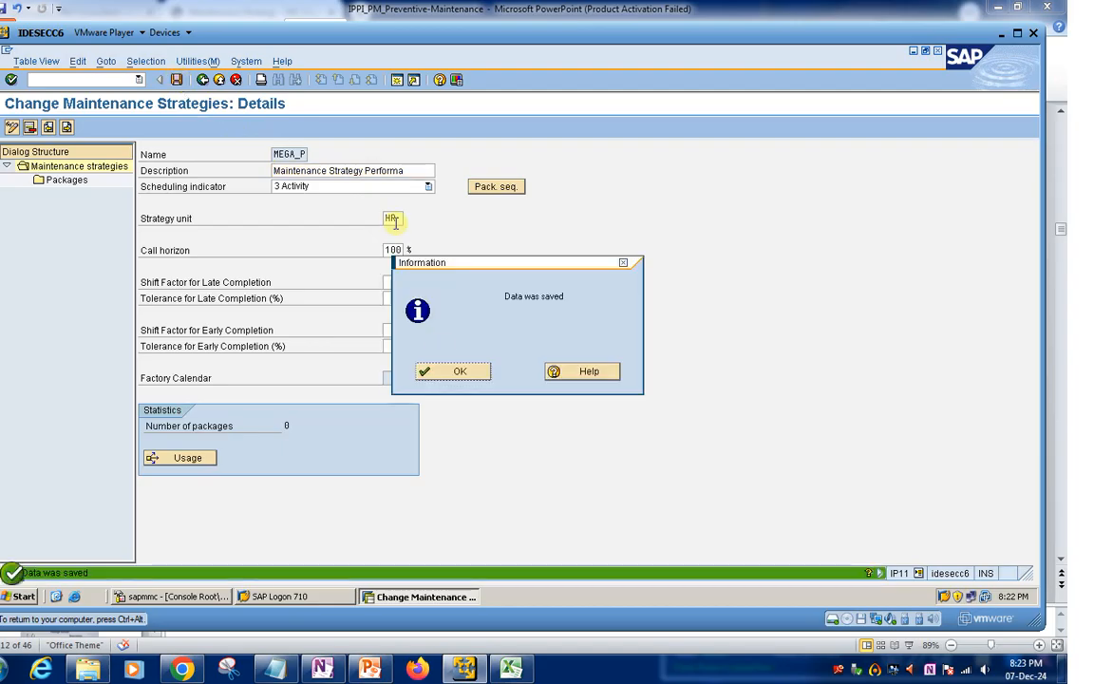
{"action": "left_click", "coordinate": [465, 374]}
Add package 10 to MEGA_P's package list with a cycle length of 500 HR and the cycle text "500 HR Maintenance"
{"action": "double_click", "coordinate": [69, 182]}
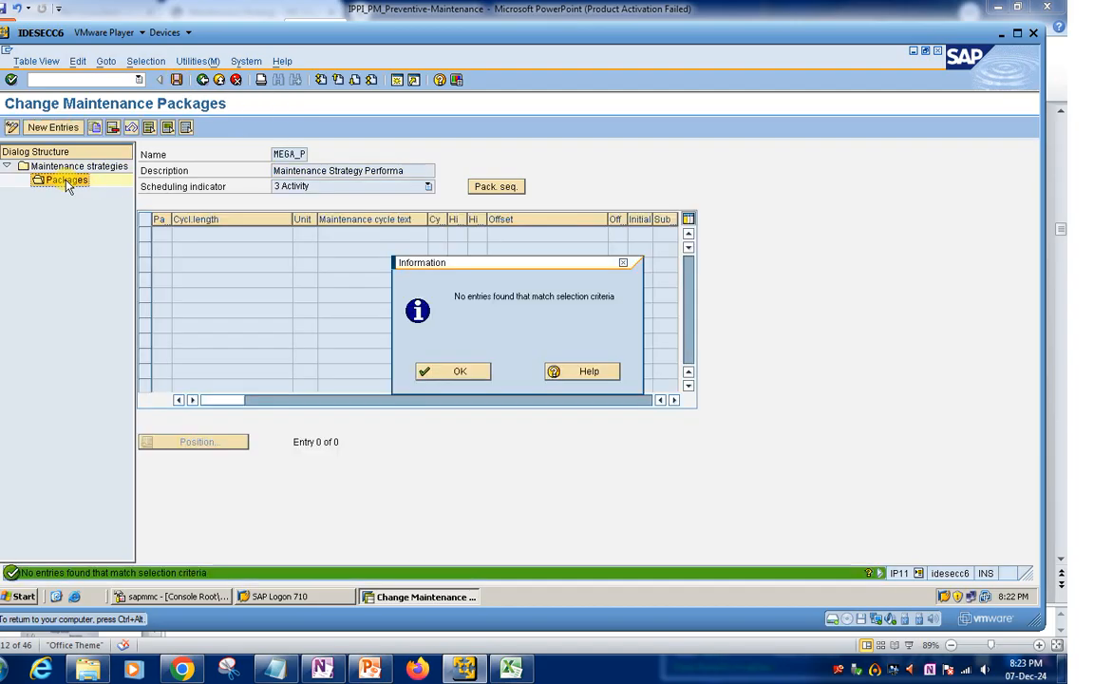
{"action": "left_click", "coordinate": [435, 370]}
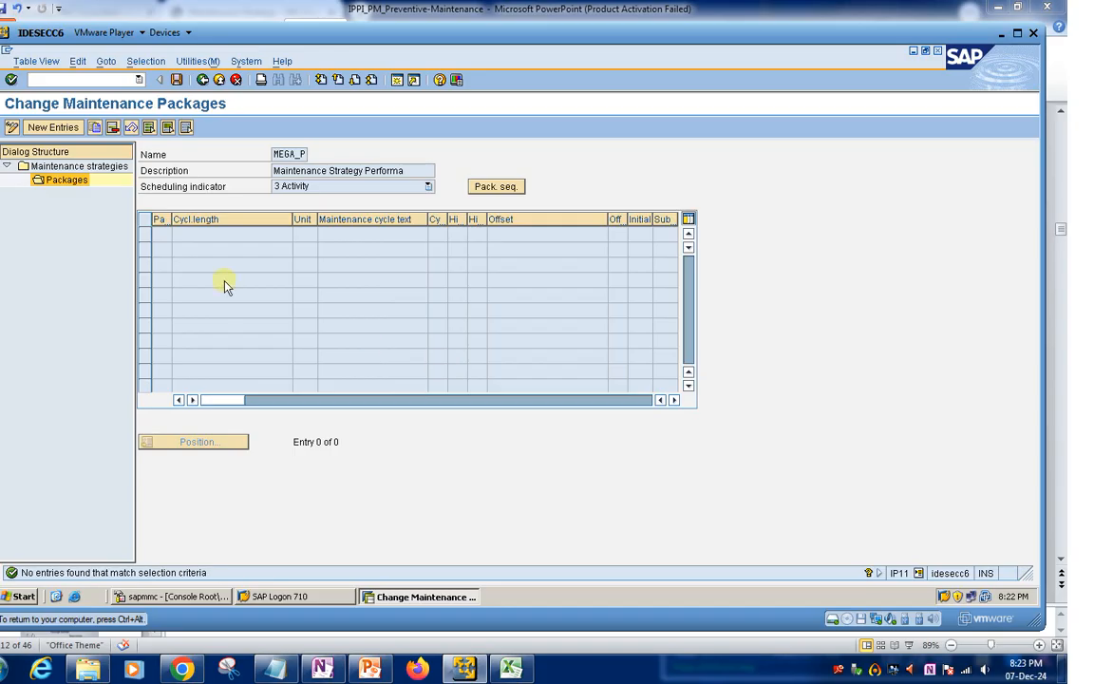
{"action": "left_click", "coordinate": [52, 127]}
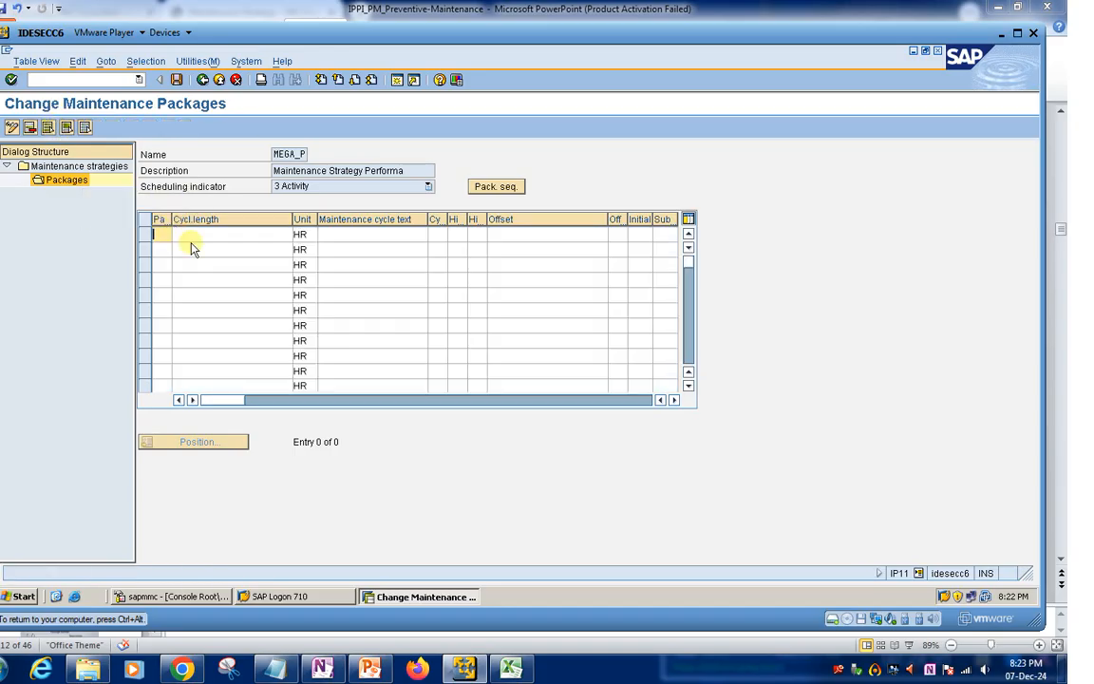
{"action": "type", "text": "10"}
{"action": "left_click", "coordinate": [231, 234]}
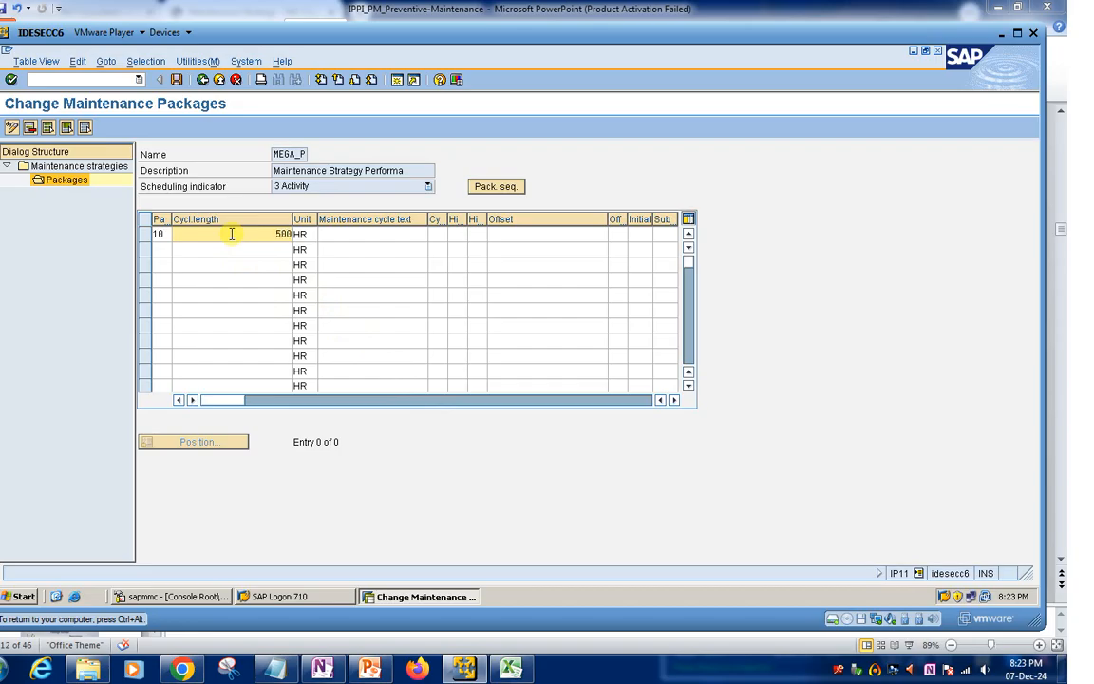
{"action": "left_click", "coordinate": [356, 235]}
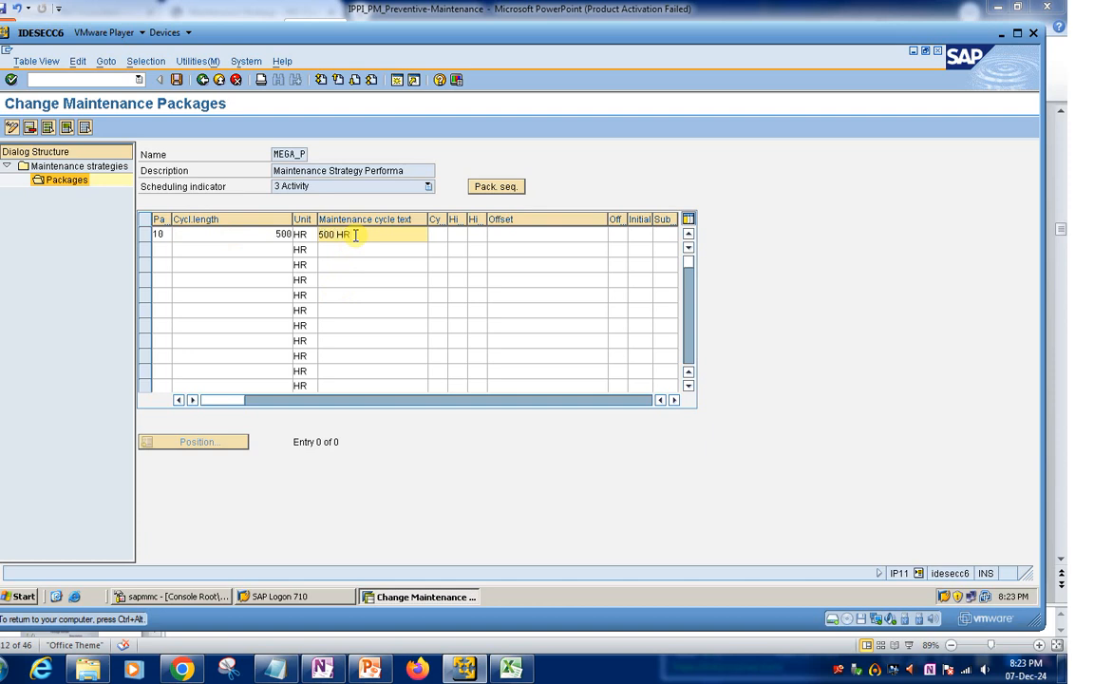
{"action": "type", "text": "Maintenance"}
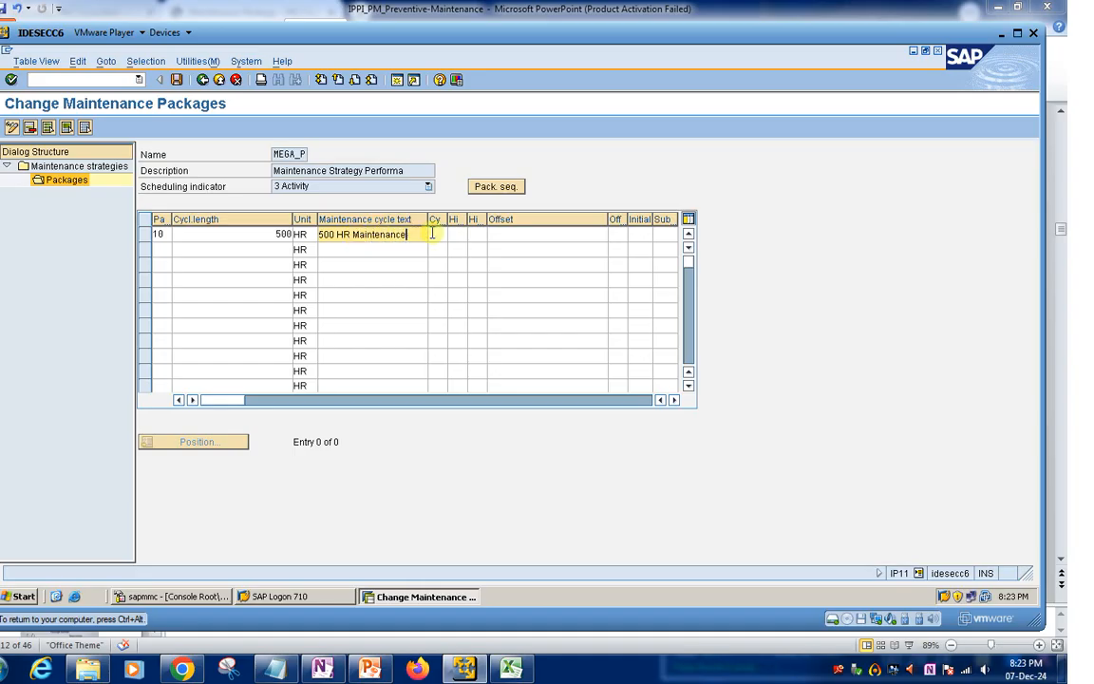
Give package 10 the cycle short text L1, hierarchy 1 and hierarchy short text 1H
{"action": "left_click", "coordinate": [432, 234]}
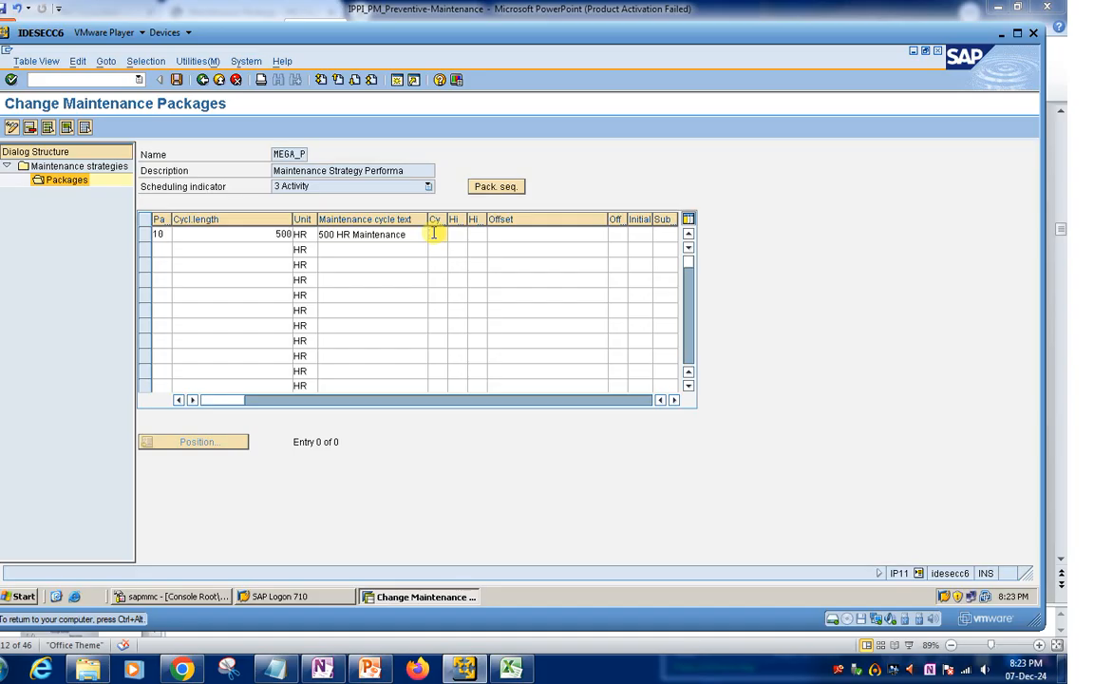
{"action": "type", "text": "L1"}
{"action": "key", "text": "Tab"}
{"action": "type", "text": "1"}
{"action": "left_click", "coordinate": [484, 233]}
{"action": "type", "text": "1H"}
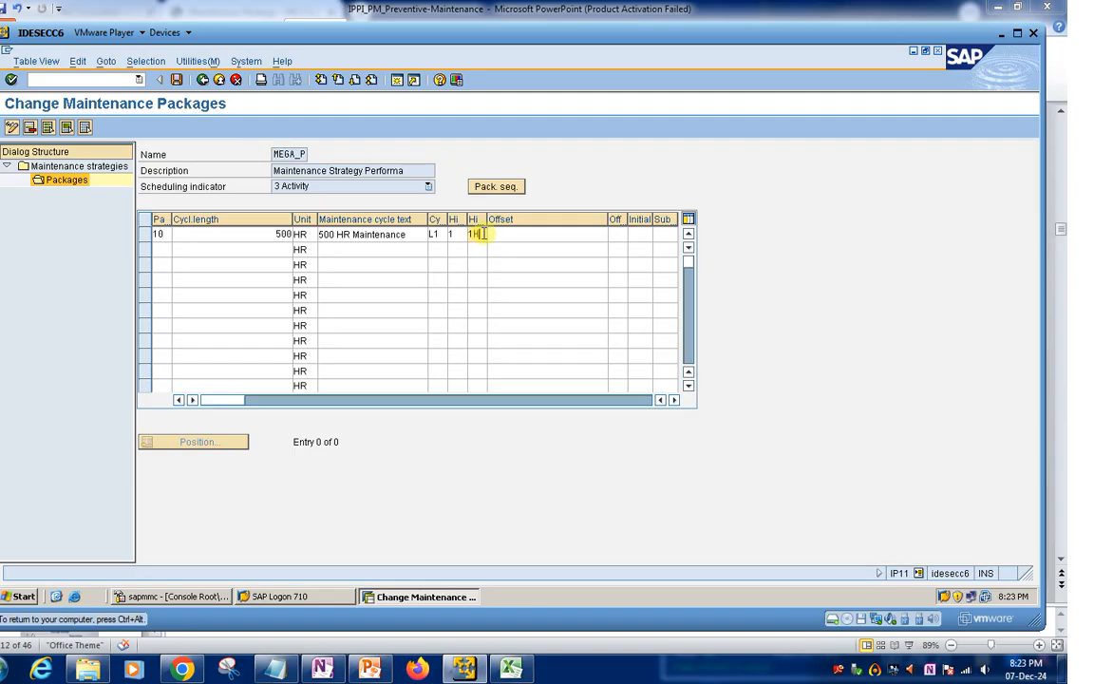
Enter package 20 with a cycle length of 1000 HR and the cycle text "1000 HR Maintenance"
{"action": "left_click", "coordinate": [156, 246]}
{"action": "type", "text": "20"}
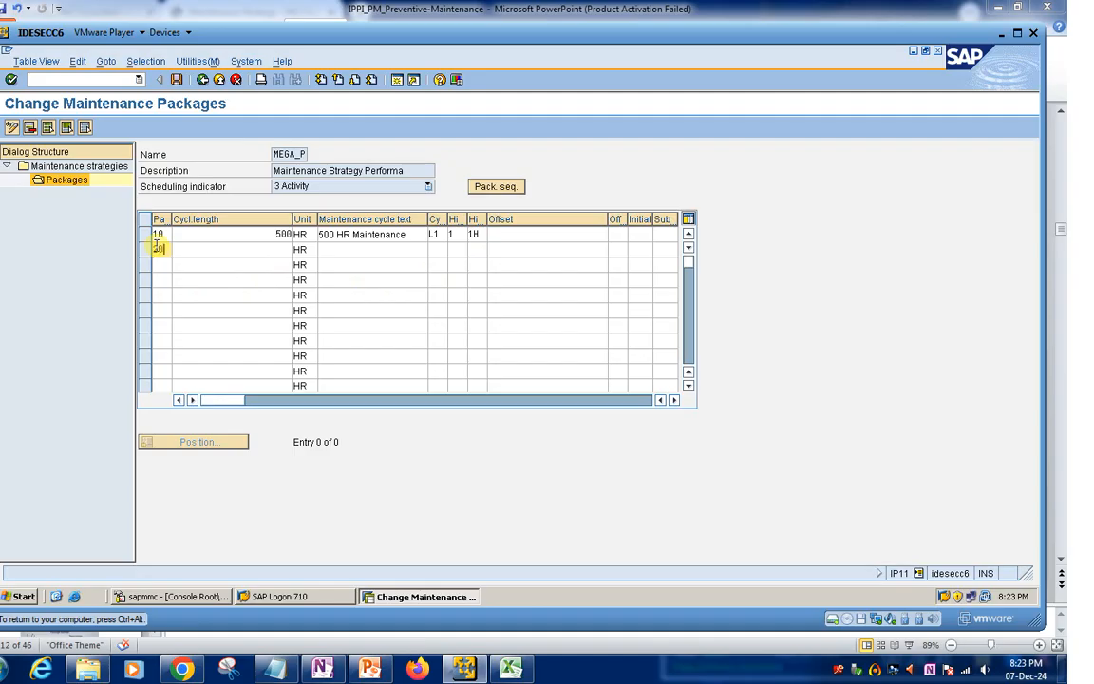
{"action": "left_click", "coordinate": [257, 249]}
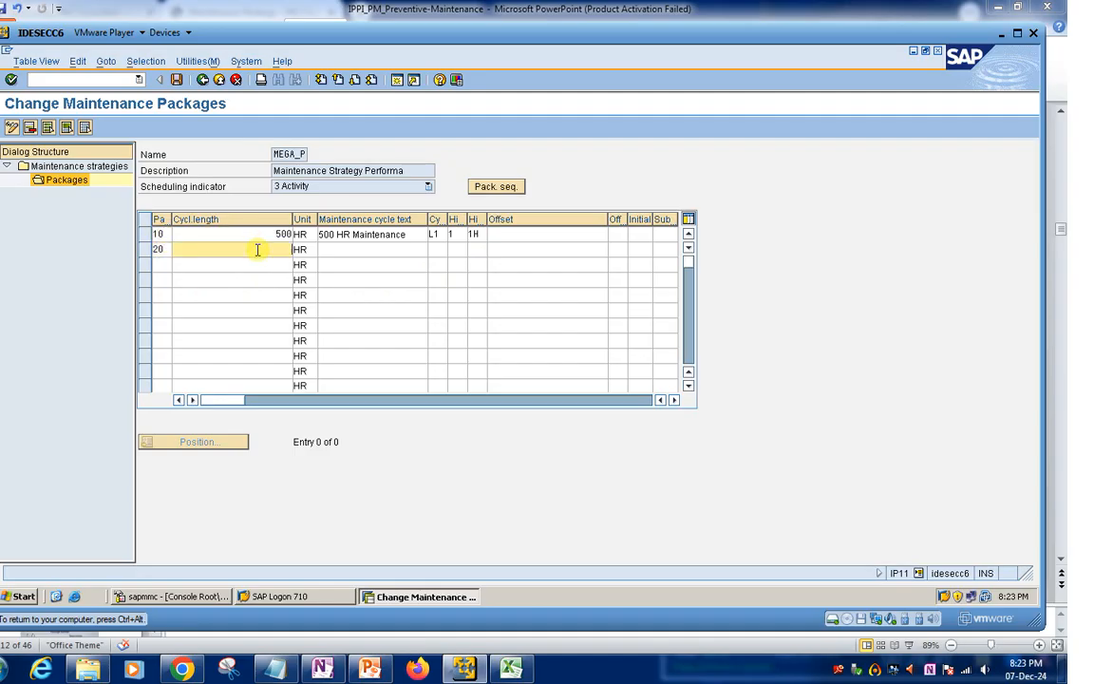
{"action": "type", "text": "1000"}
{"action": "left_click", "coordinate": [323, 249]}
{"action": "type", "text": "1000 HR"}
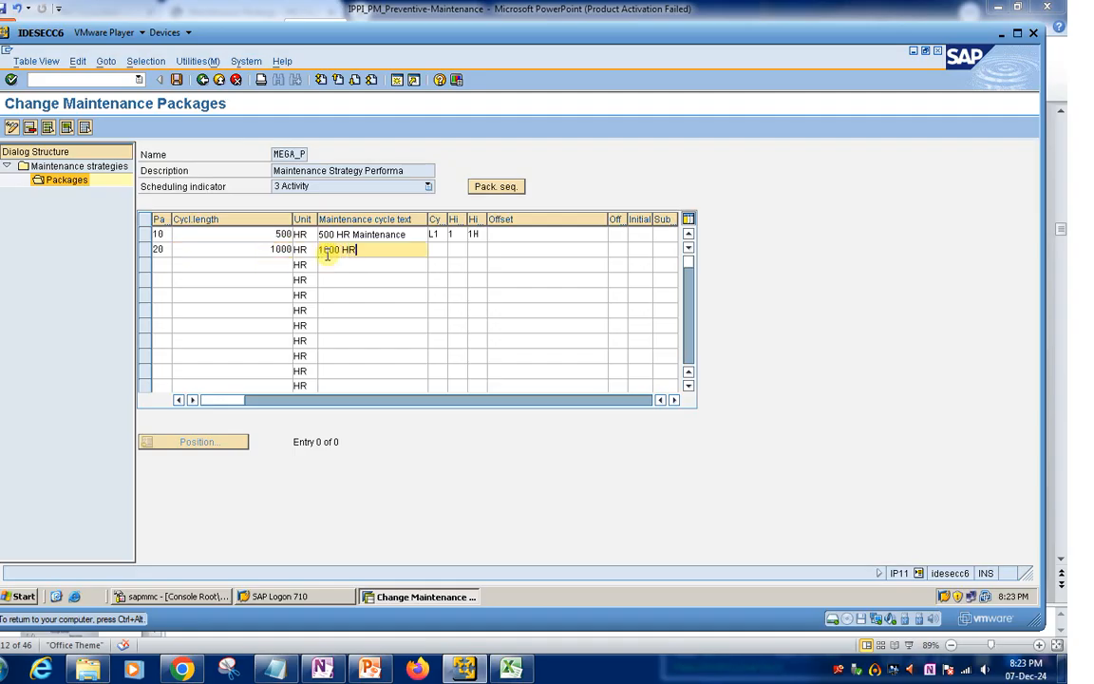
{"action": "type", "text": " Maintenance"}
Give package 20 the cycle short text L2, hierarchy 1 and hierarchy short text 2H
{"action": "left_click", "coordinate": [440, 251]}
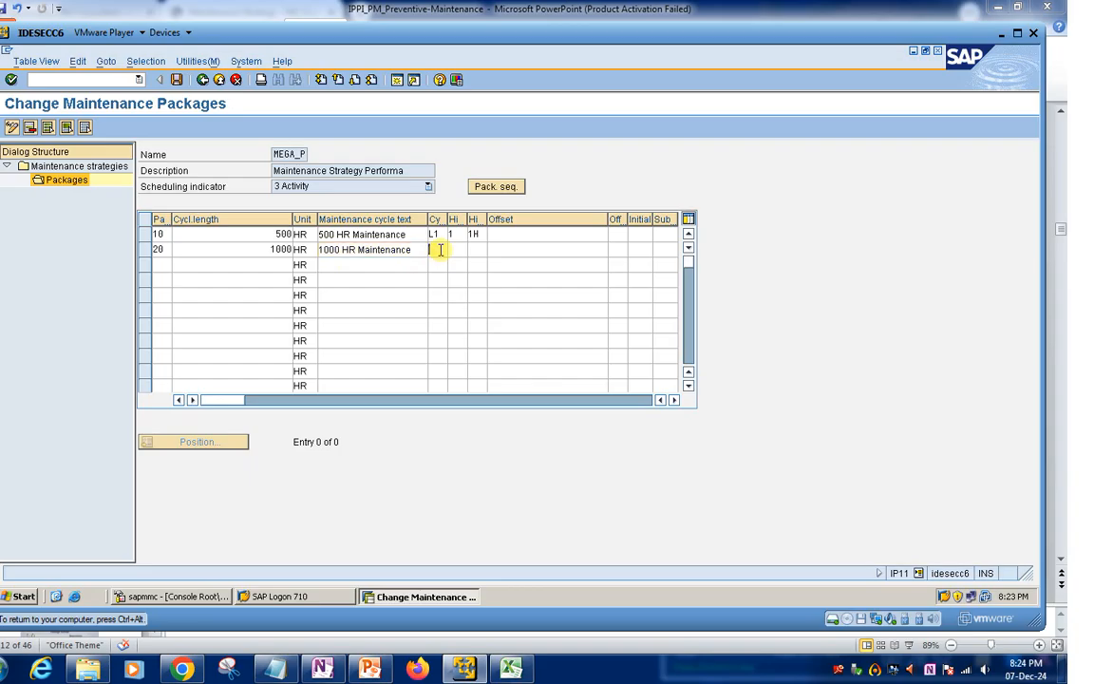
{"action": "type", "text": "L2"}
{"action": "left_click", "coordinate": [460, 251]}
{"action": "type", "text": "1"}
{"action": "left_click", "coordinate": [476, 249]}
{"action": "type", "text": "2H"}
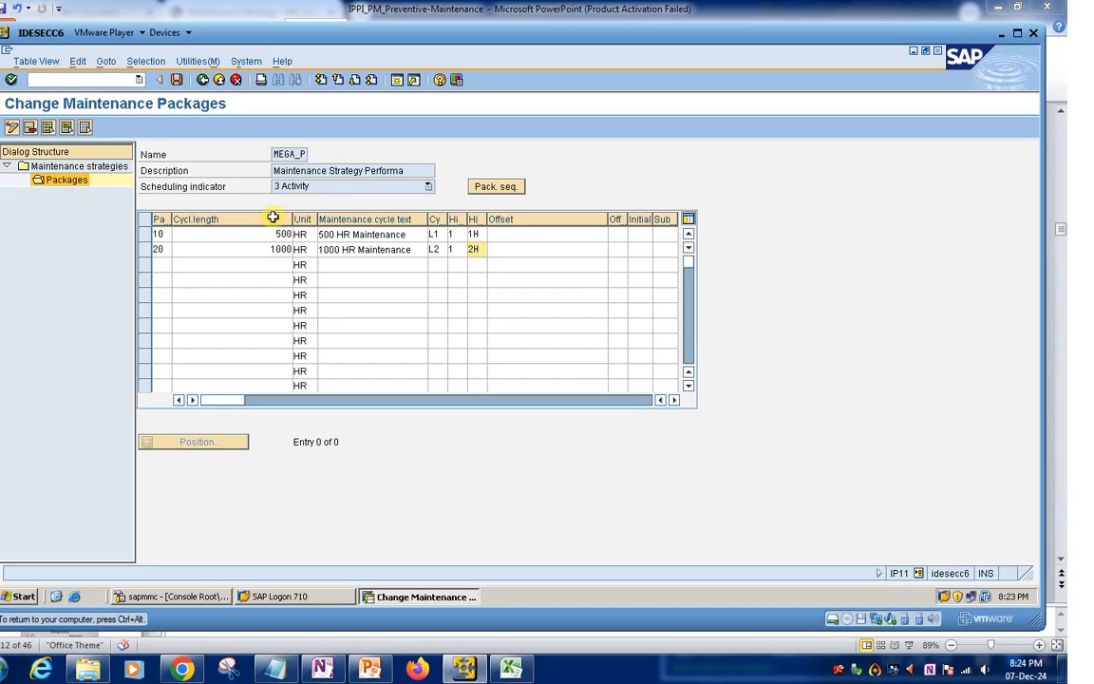
Enter package 30 with a cycle length of 1500 HR and the cycle text "1500 HR Maintenance"
{"action": "left_click", "coordinate": [169, 266]}
{"action": "type", "text": "30"}
{"action": "left_click", "coordinate": [234, 269]}
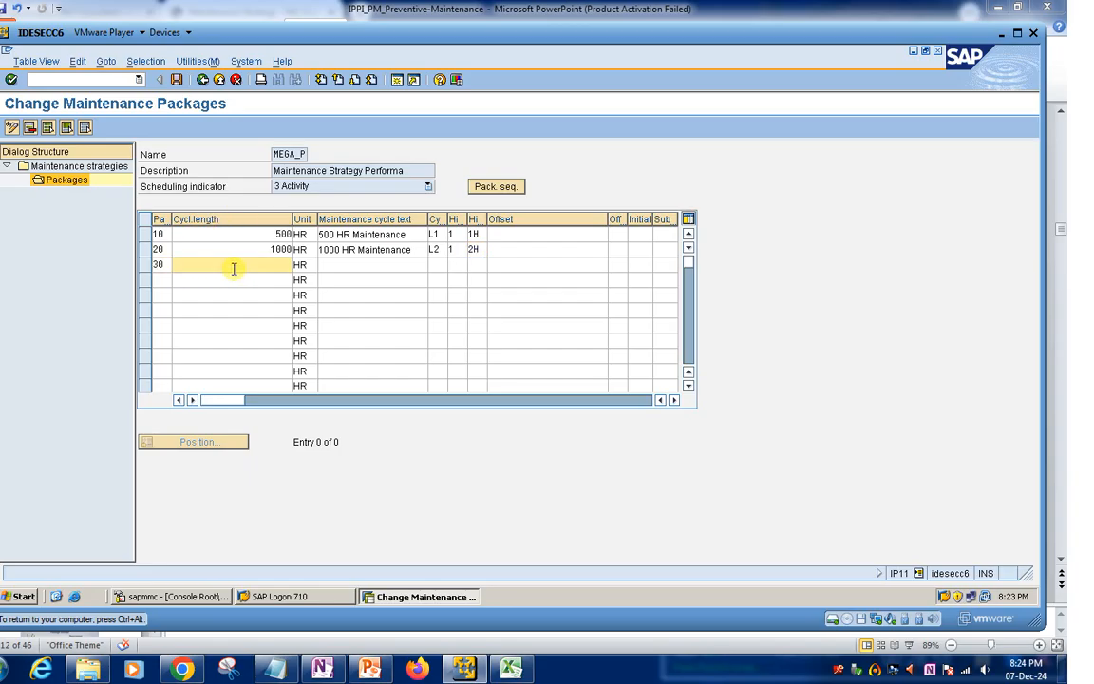
{"action": "type", "text": "1500"}
{"action": "left_click", "coordinate": [349, 262]}
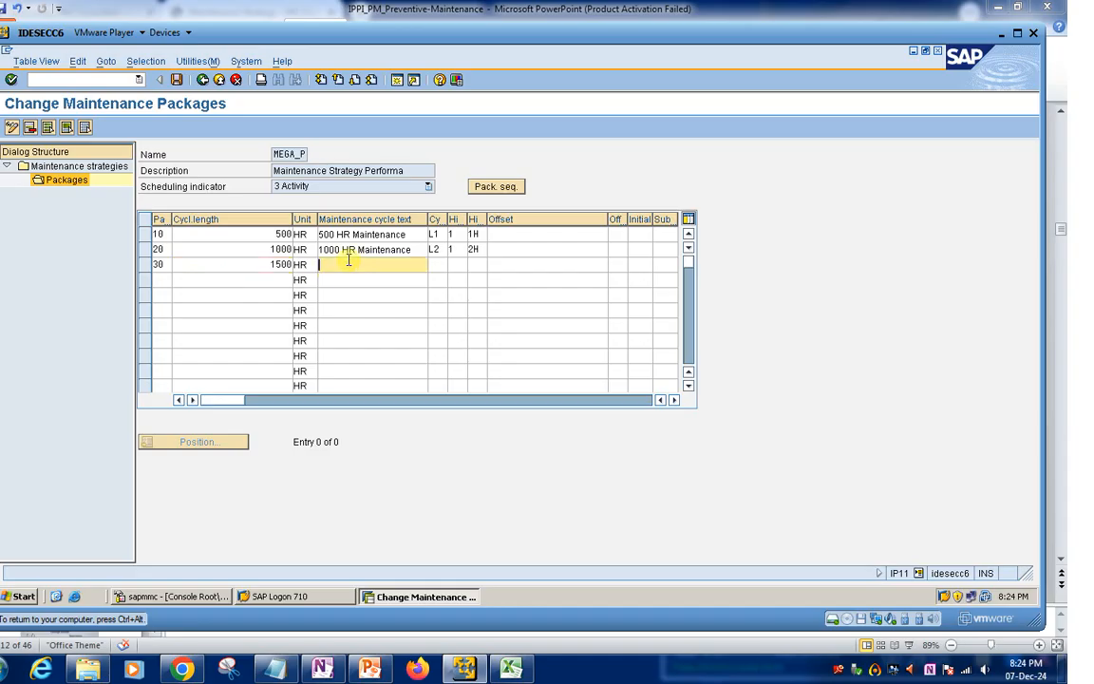
{"action": "type", "text": "1500 HR Maintenance"}
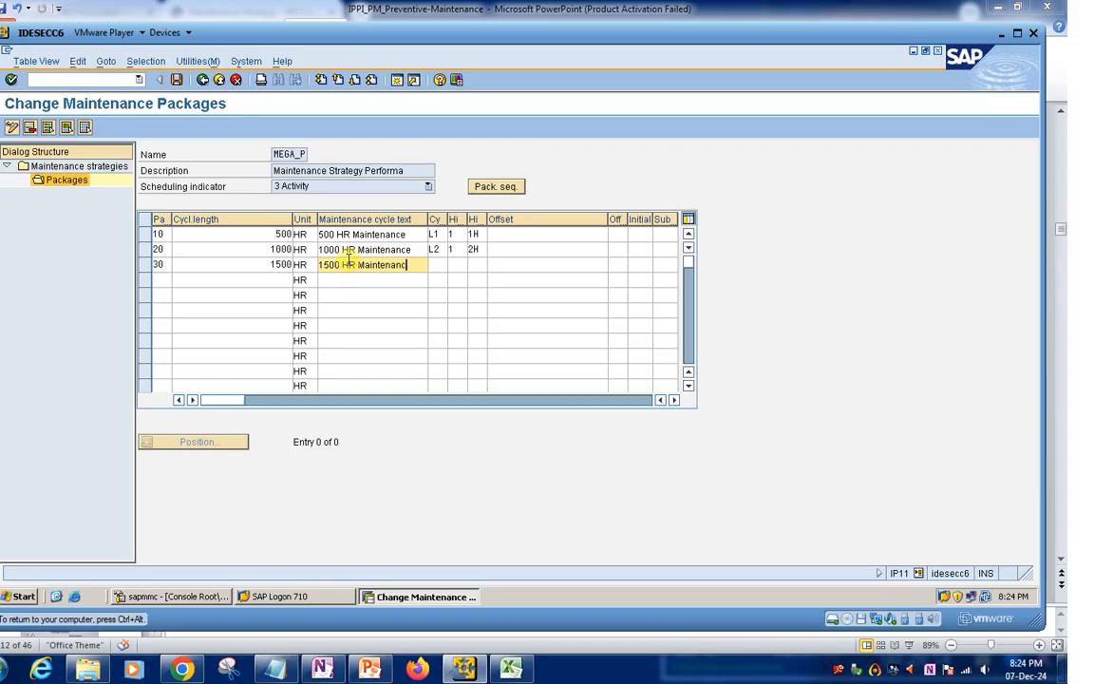
Give package 30 the cycle short text L3, hierarchy 1 and hierarchy short text 3H
{"action": "left_click", "coordinate": [439, 264]}
{"action": "type", "text": "L3"}
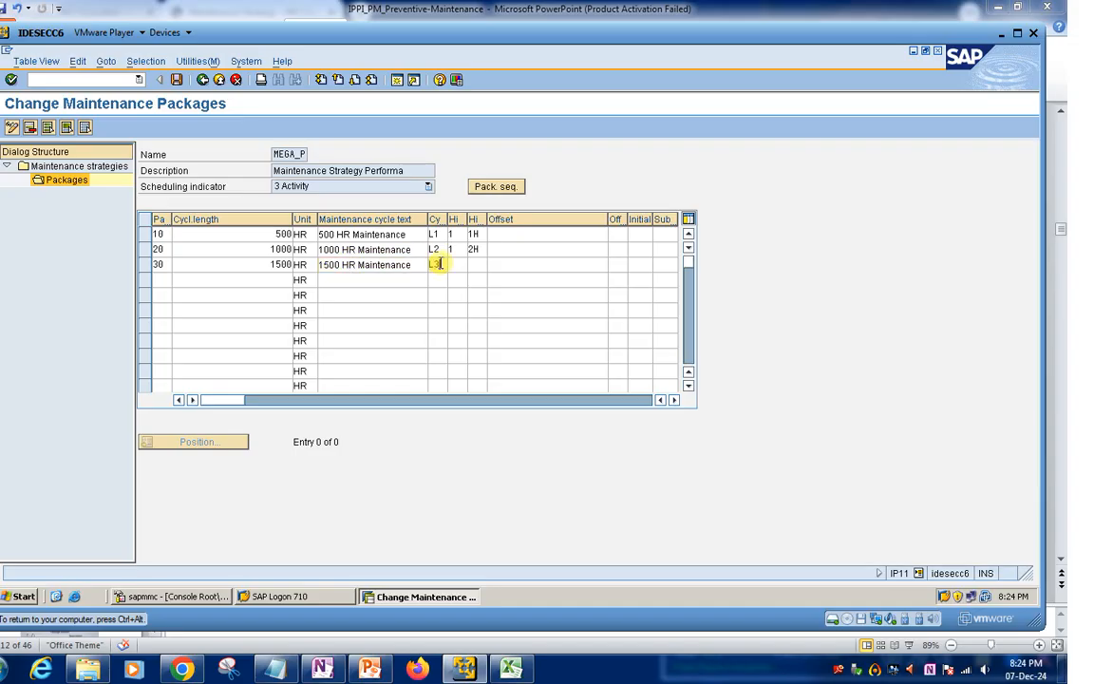
{"action": "left_click", "coordinate": [450, 264]}
{"action": "type", "text": "1"}
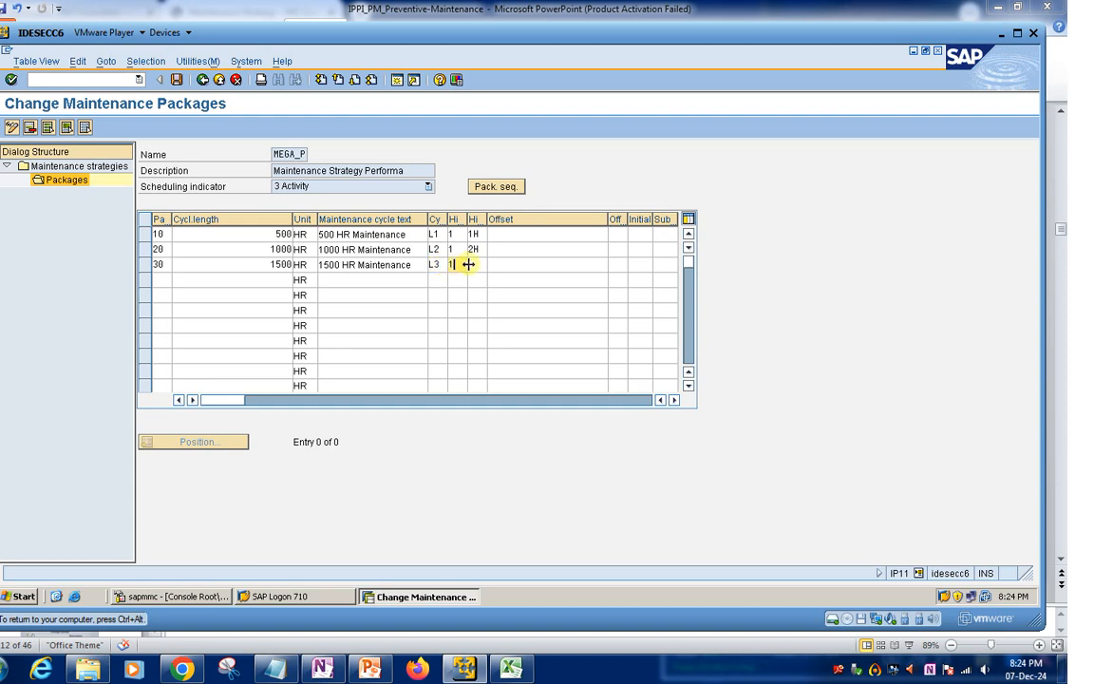
{"action": "type", "text": "3H"}
Enter package 40 with a cycle length of 3000 HR and the cycle text "3000 HR Maintenance"
{"action": "left_click", "coordinate": [168, 279]}
{"action": "type", "text": "40"}
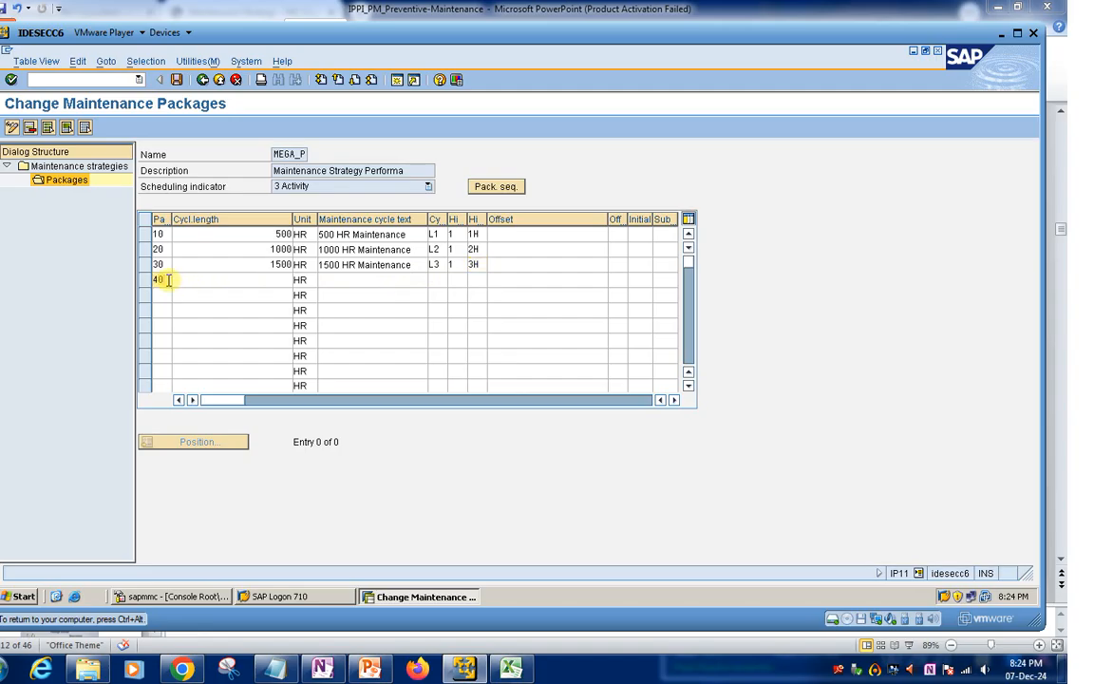
{"action": "left_click", "coordinate": [263, 282]}
{"action": "type", "text": "3000"}
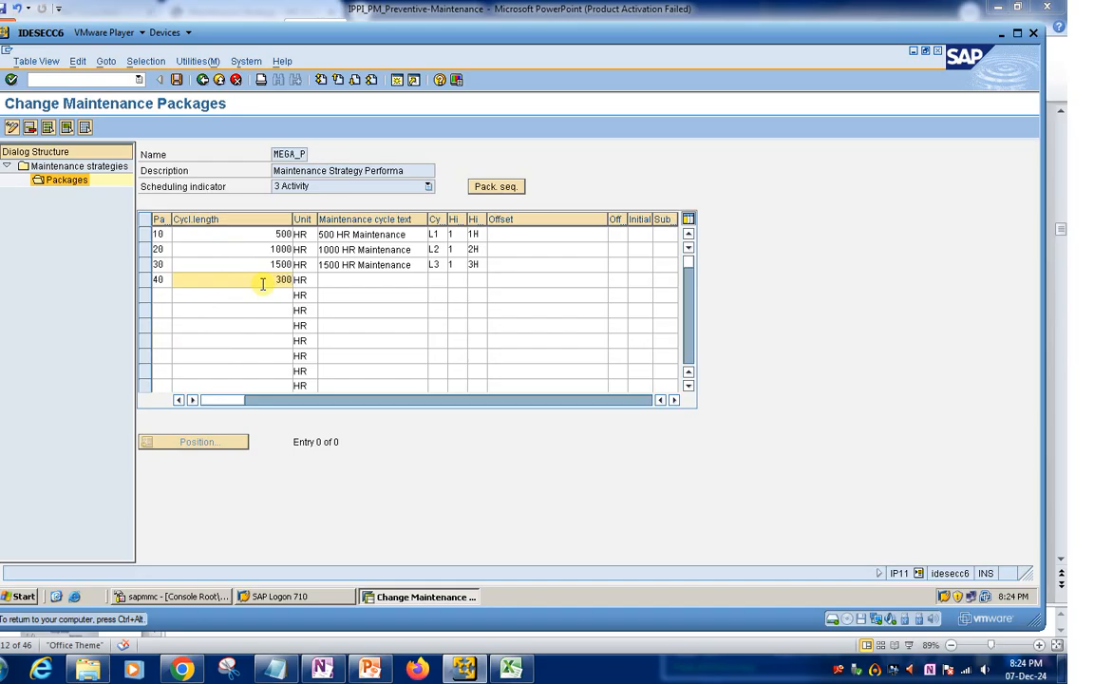
{"action": "left_click", "coordinate": [334, 279]}
{"action": "type", "text": "3000 HR Maintenancee"}
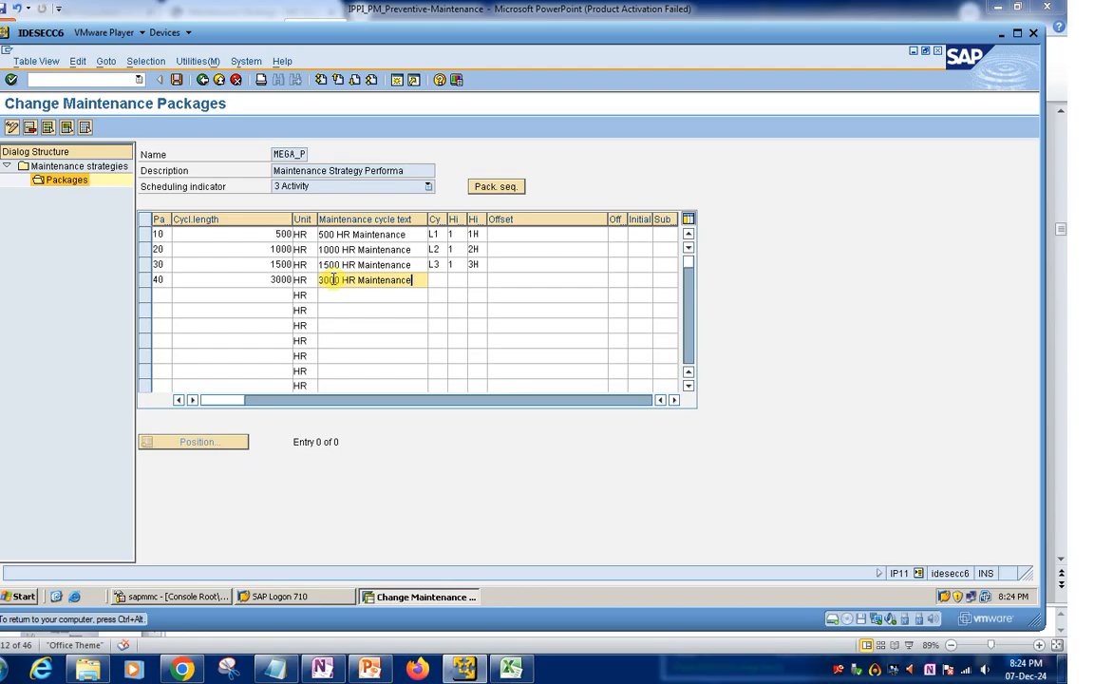
Give package 40 the cycle short text L4, hierarchy 1 and hierarchy short text 4H, and save MEGA_P's packages
{"action": "left_click", "coordinate": [439, 281]}
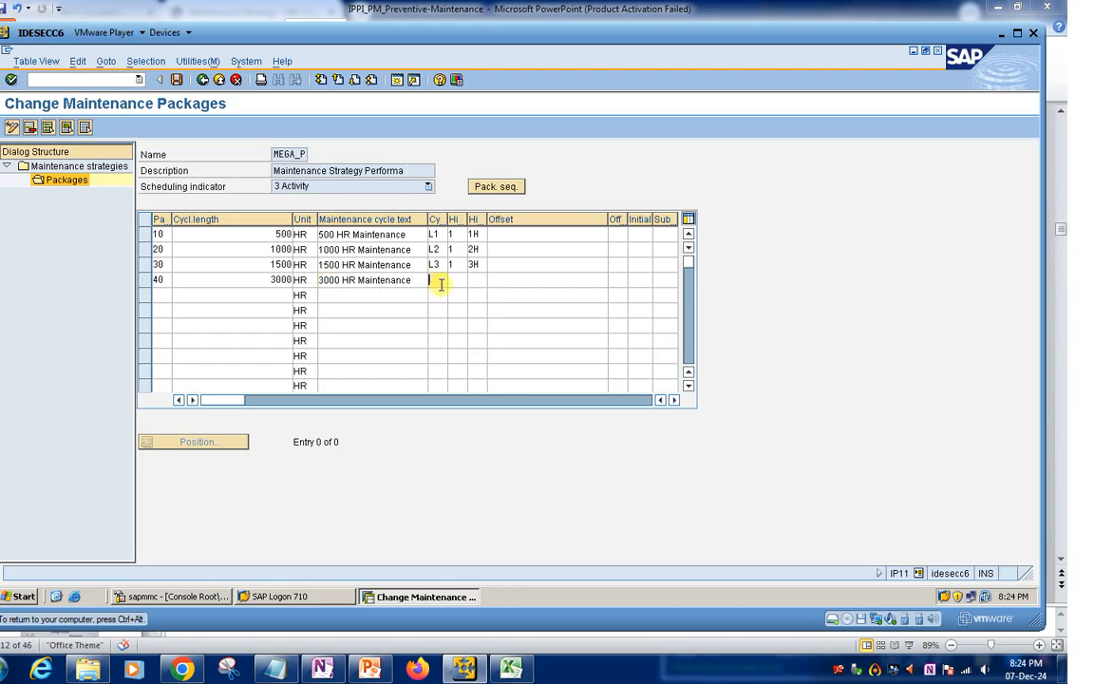
{"action": "type", "text": "L4"}
{"action": "left_click", "coordinate": [456, 281]}
{"action": "type", "text": "1"}
{"action": "left_click", "coordinate": [478, 279]}
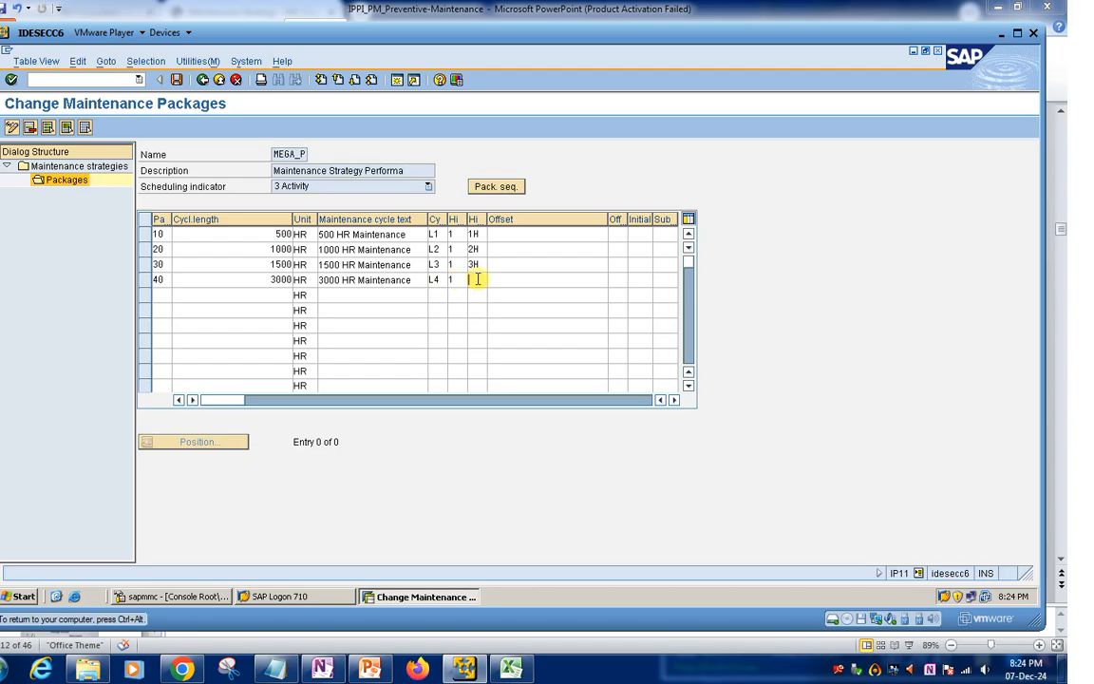
{"action": "type", "text": "4H"}
{"action": "left_click", "coordinate": [185, 82]}
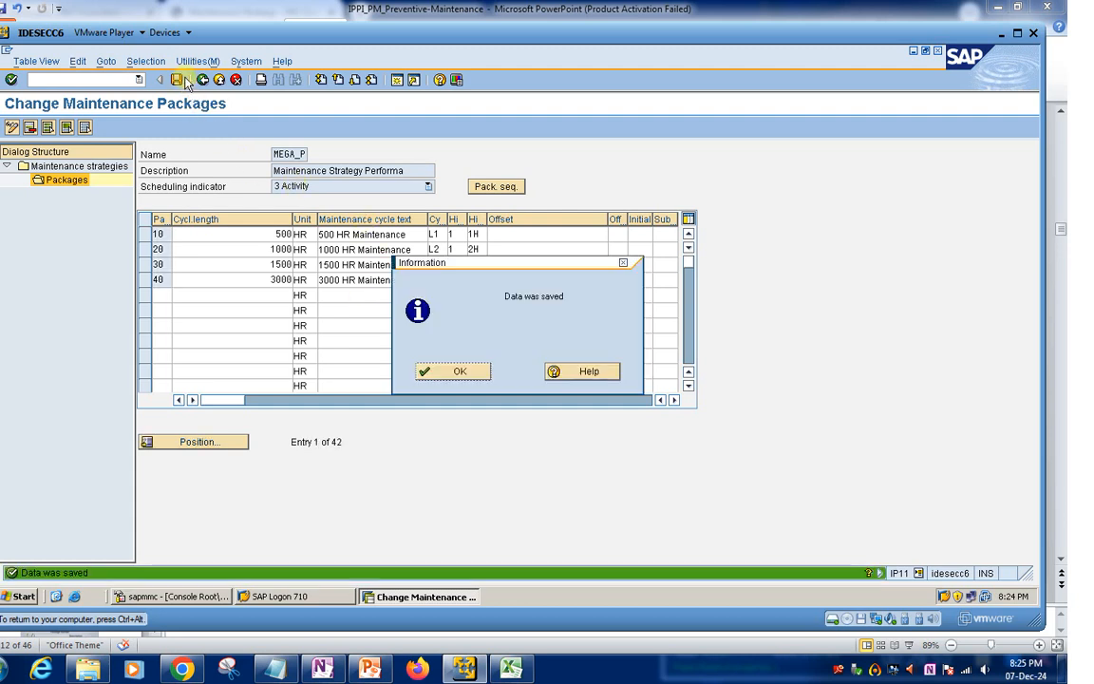
{"action": "left_click", "coordinate": [460, 370]}
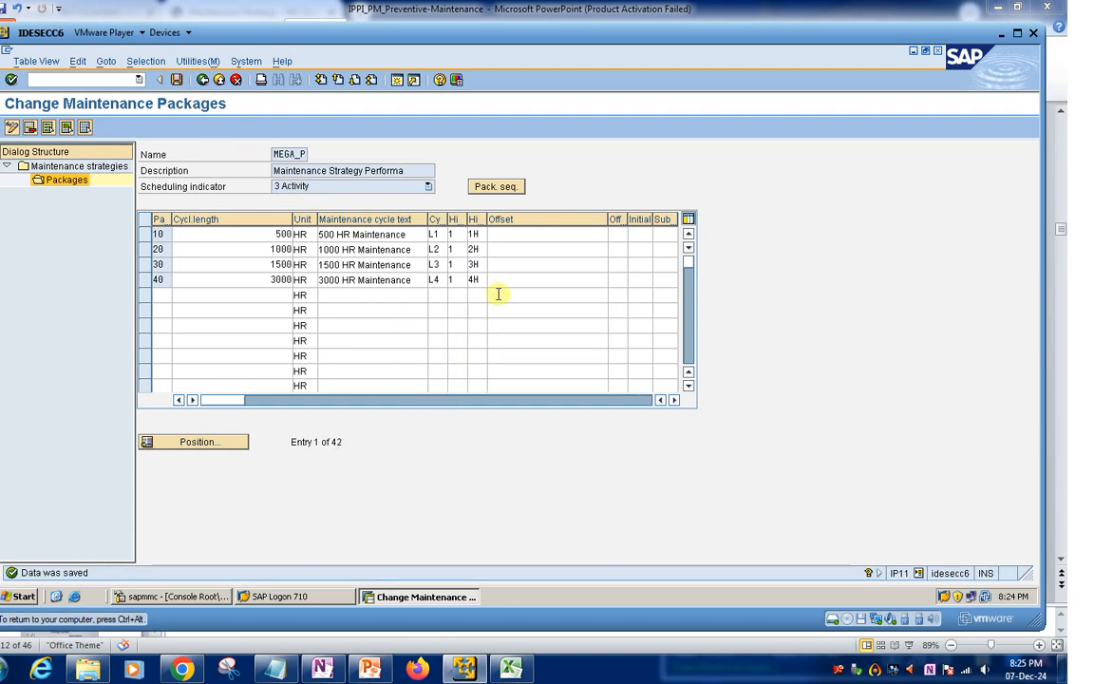
Review MEGA_P's package sequence, checking which packages fall due together at 500, 1000 and 3000 HR, and return to the packages
{"action": "left_click", "coordinate": [497, 187]}
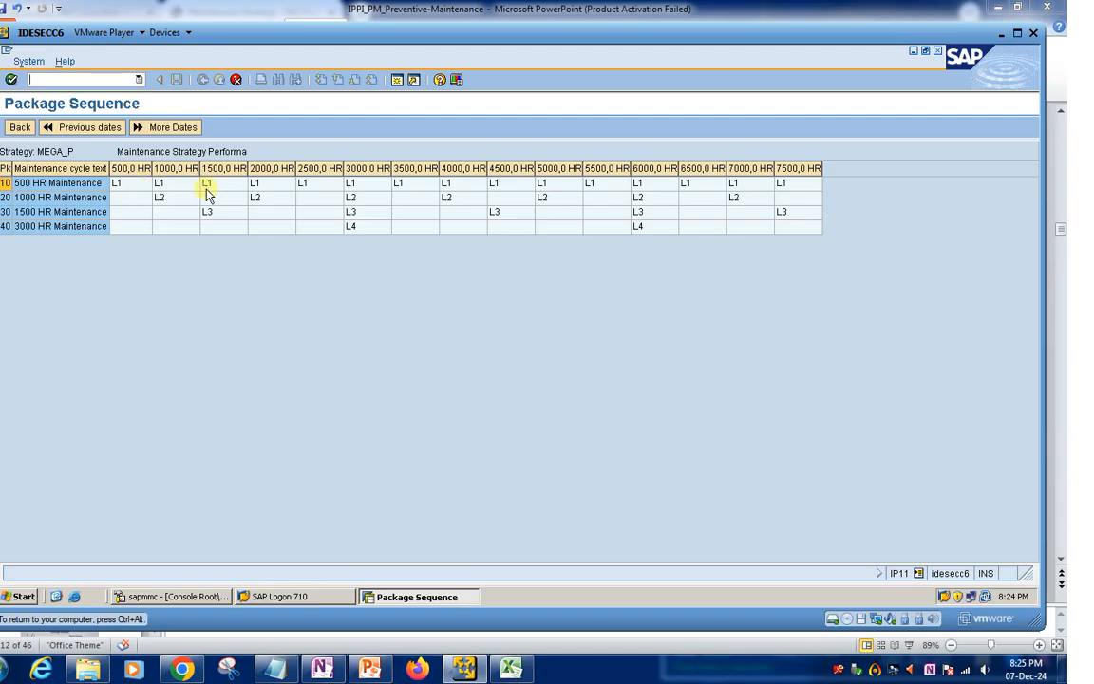
{"action": "left_click", "coordinate": [133, 184]}
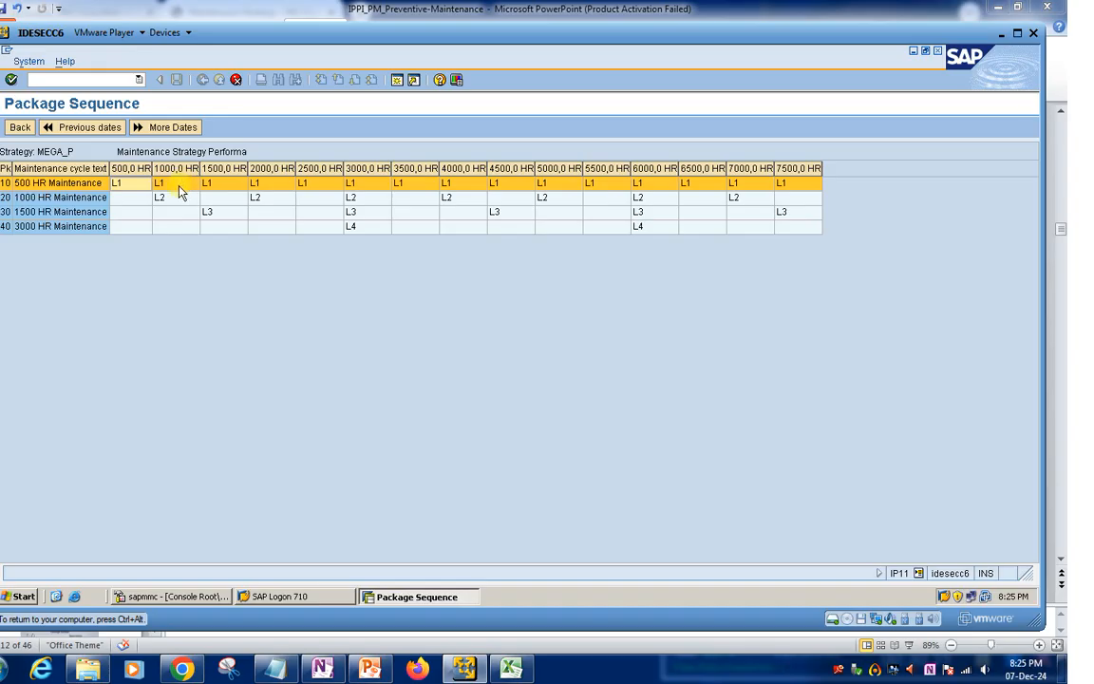
{"action": "left_click", "coordinate": [179, 186]}
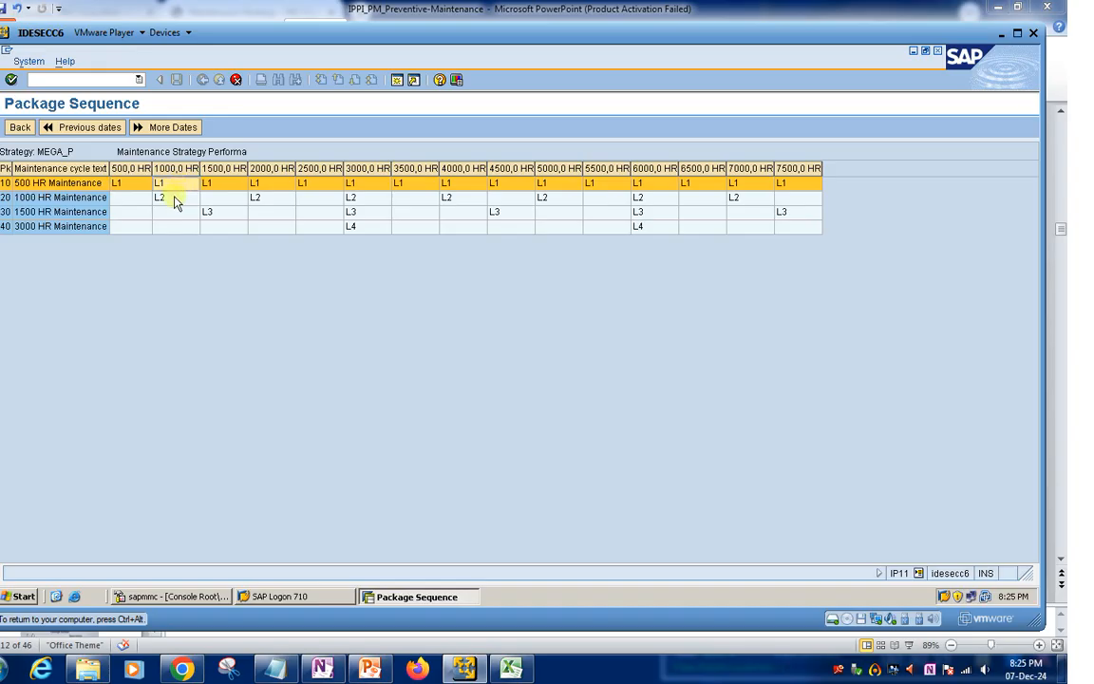
{"action": "left_click", "coordinate": [175, 198]}
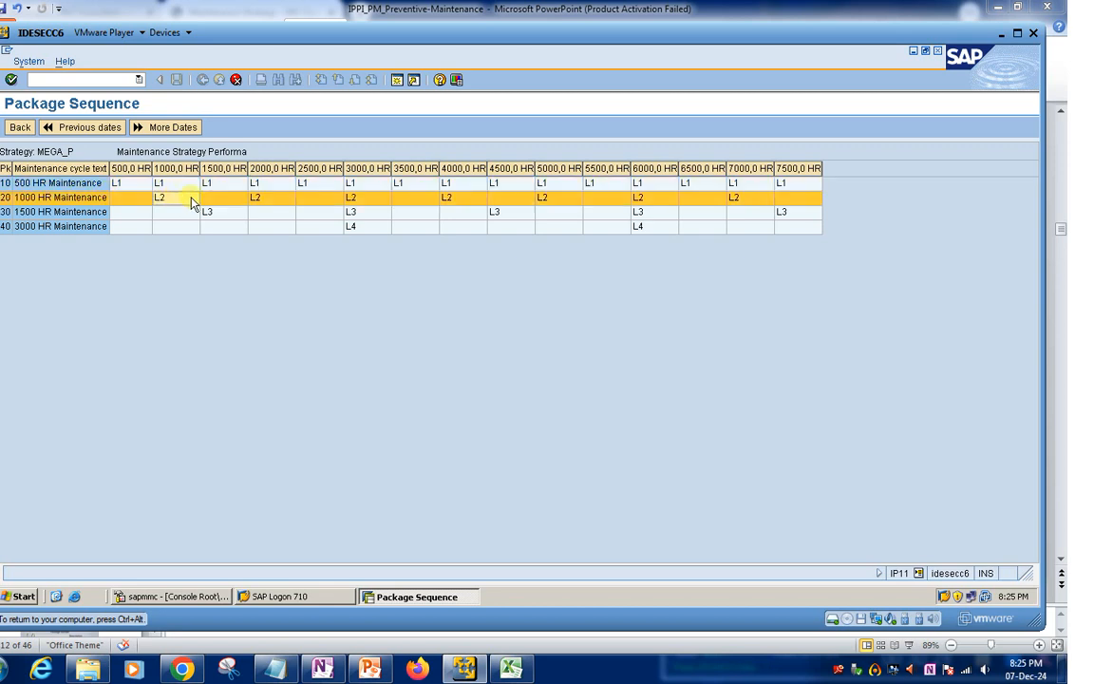
{"action": "left_click", "coordinate": [365, 189]}
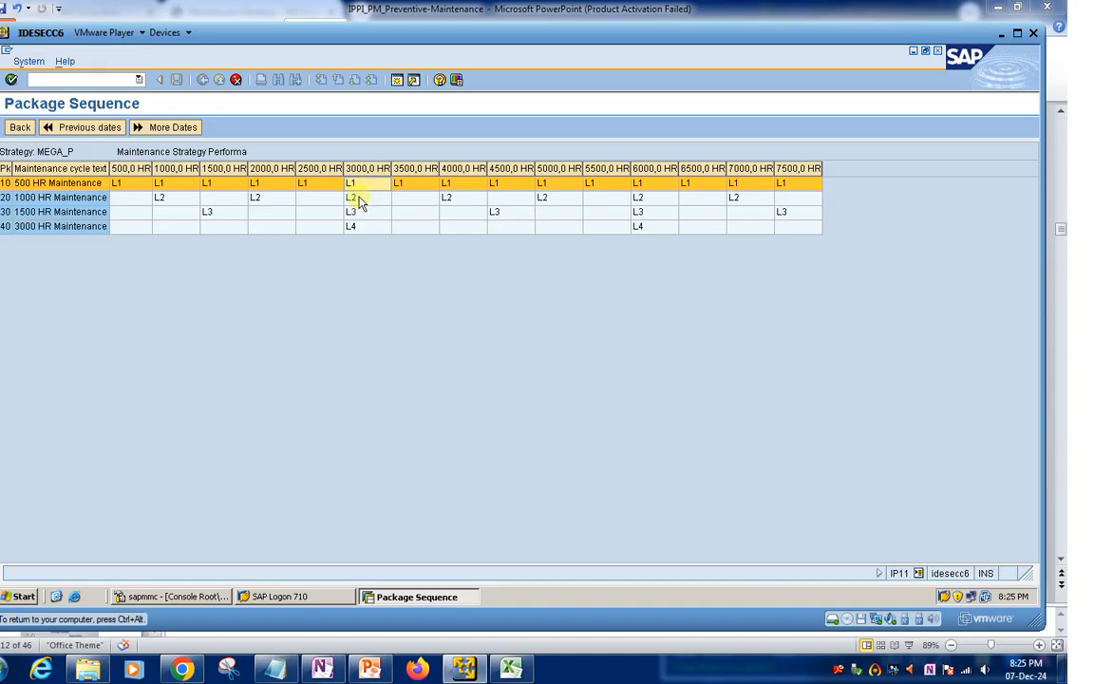
{"action": "left_click", "coordinate": [359, 199]}
{"action": "left_click", "coordinate": [361, 212]}
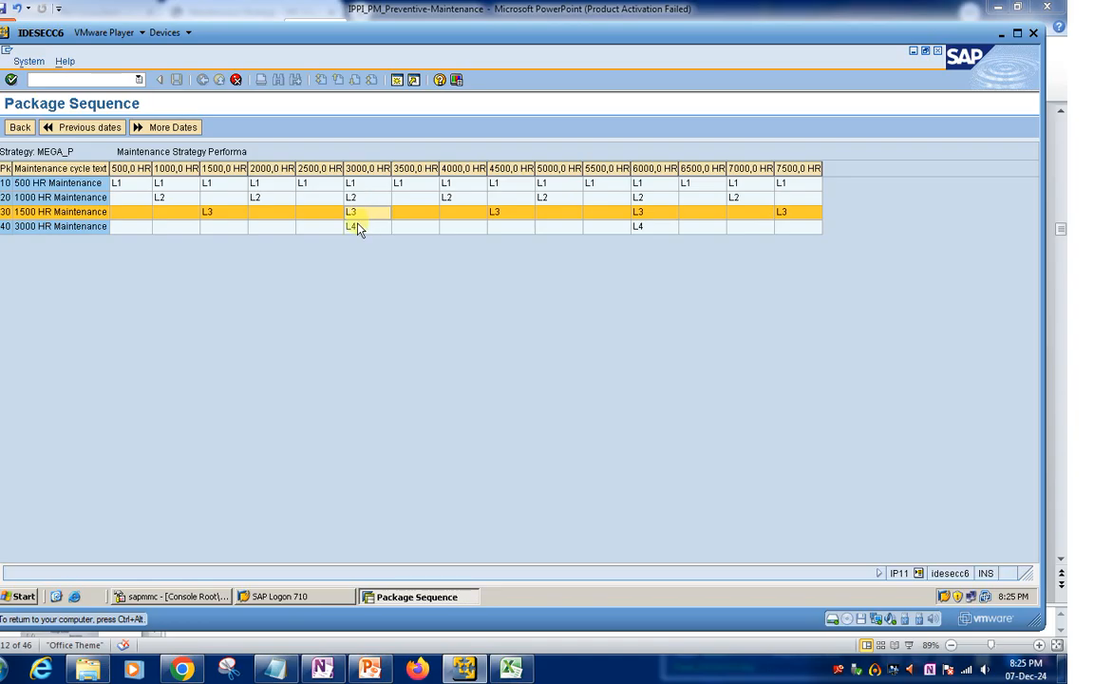
{"action": "left_click", "coordinate": [359, 227]}
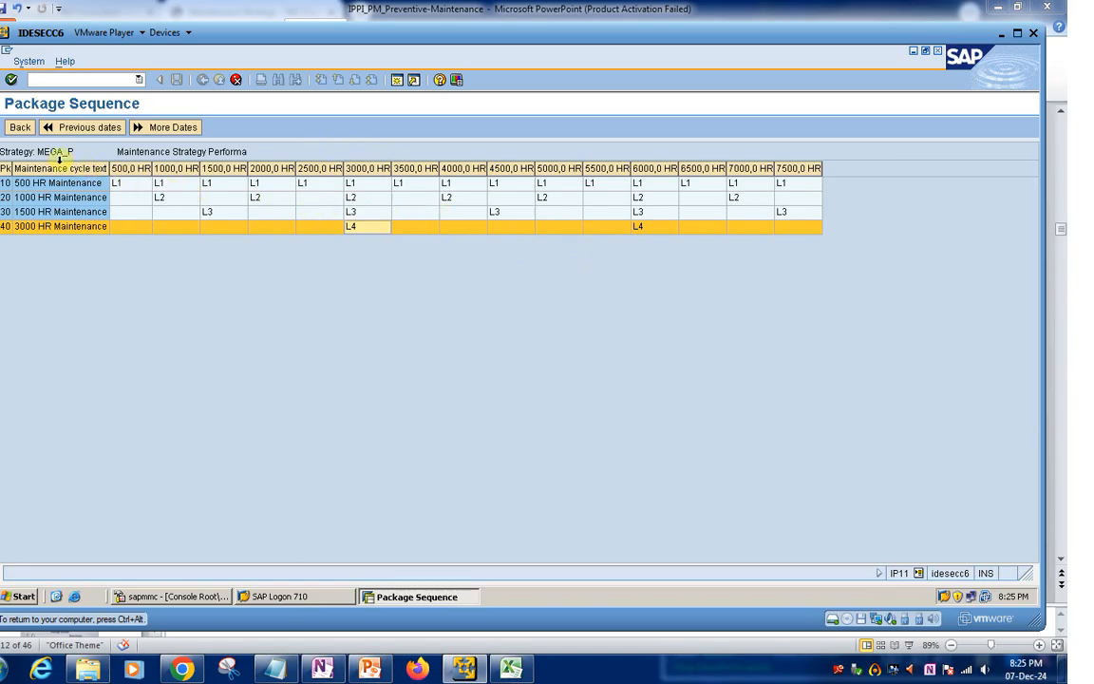
{"action": "left_click", "coordinate": [23, 127]}
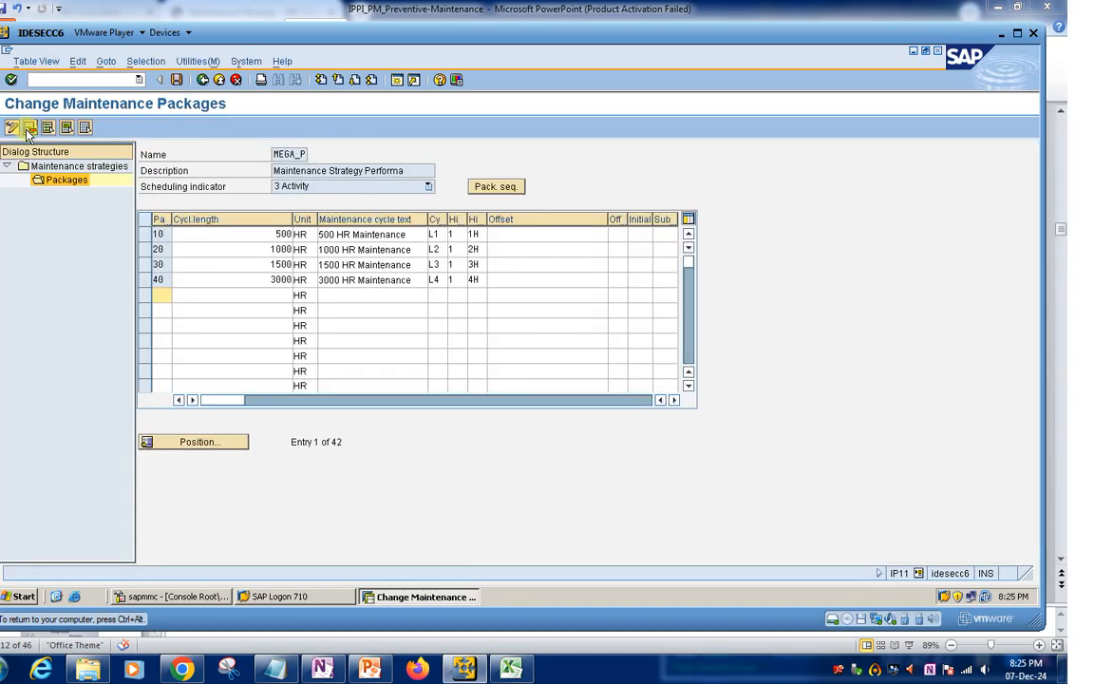
Set the hierarchy of package 20 to 2, package 30 to 3 and package 40 to 4, and save MEGA_P's packages
{"action": "left_click", "coordinate": [452, 248]}
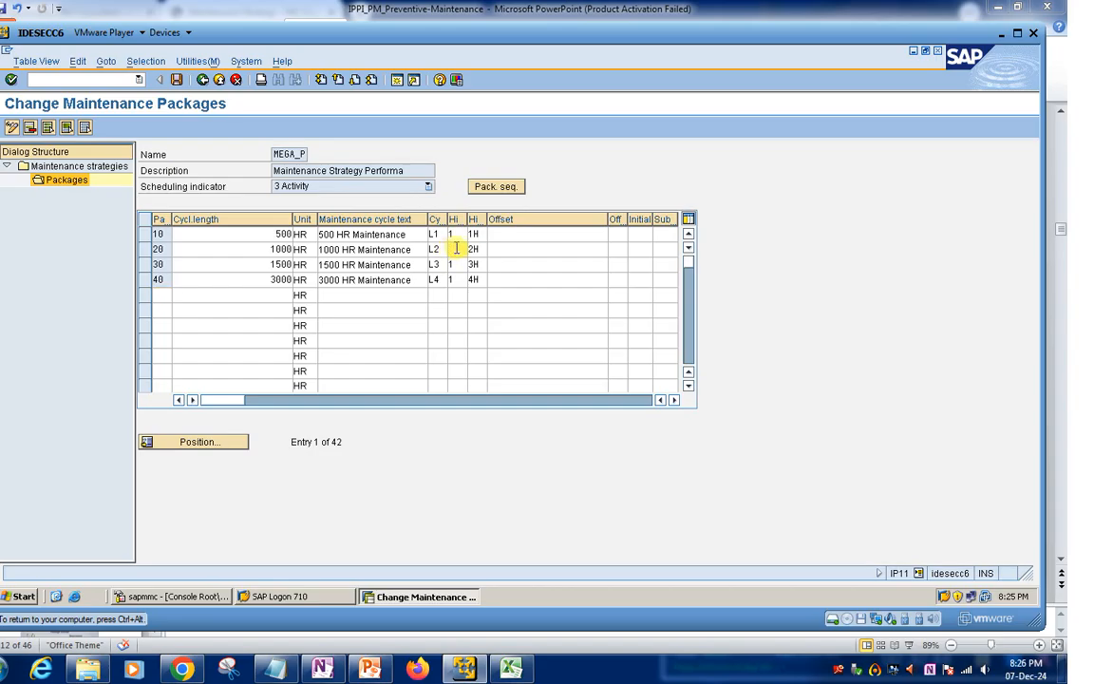
{"action": "type", "text": "2"}
{"action": "left_click", "coordinate": [454, 261]}
{"action": "key", "text": "BackSpace"}
{"action": "type", "text": "3"}
{"action": "left_click", "coordinate": [458, 272]}
{"action": "key", "text": "BackSpace"}
{"action": "type", "text": "4"}
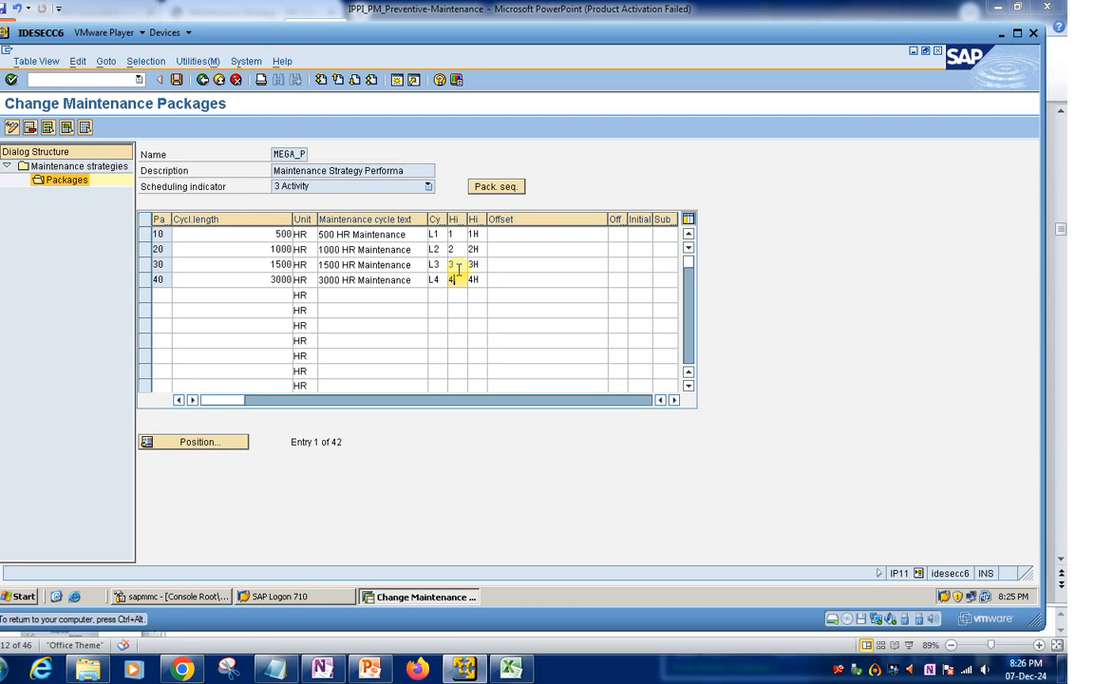
{"action": "left_click", "coordinate": [176, 83]}
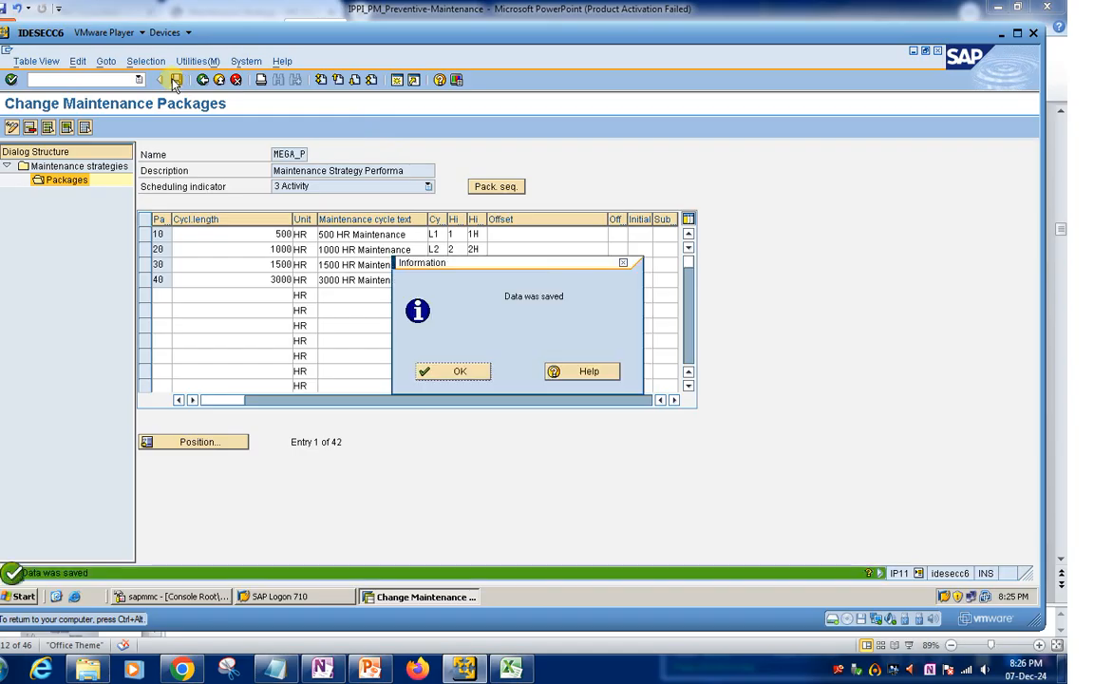
{"action": "left_click", "coordinate": [464, 367]}
Display MEGA_P's package sequence again to examine how the revised hierarchies affect which package falls due at each interval
{"action": "left_click", "coordinate": [511, 189]}
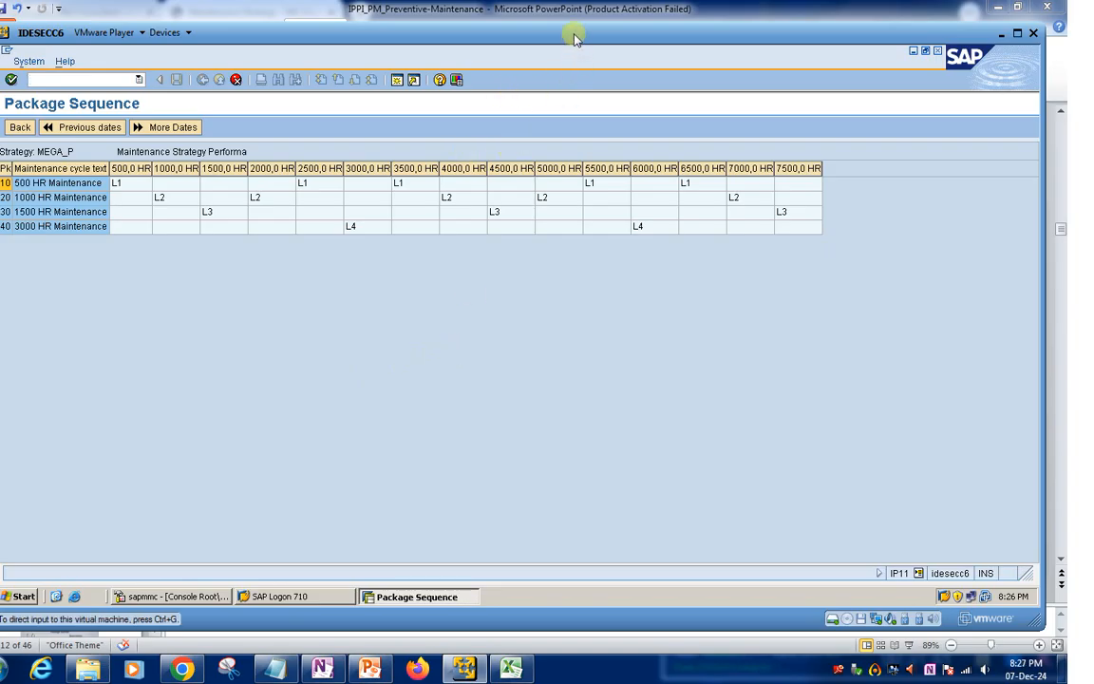
{"action": "left_click_drag", "start_coordinate": [575, 35], "coordinate": [572, 34]}
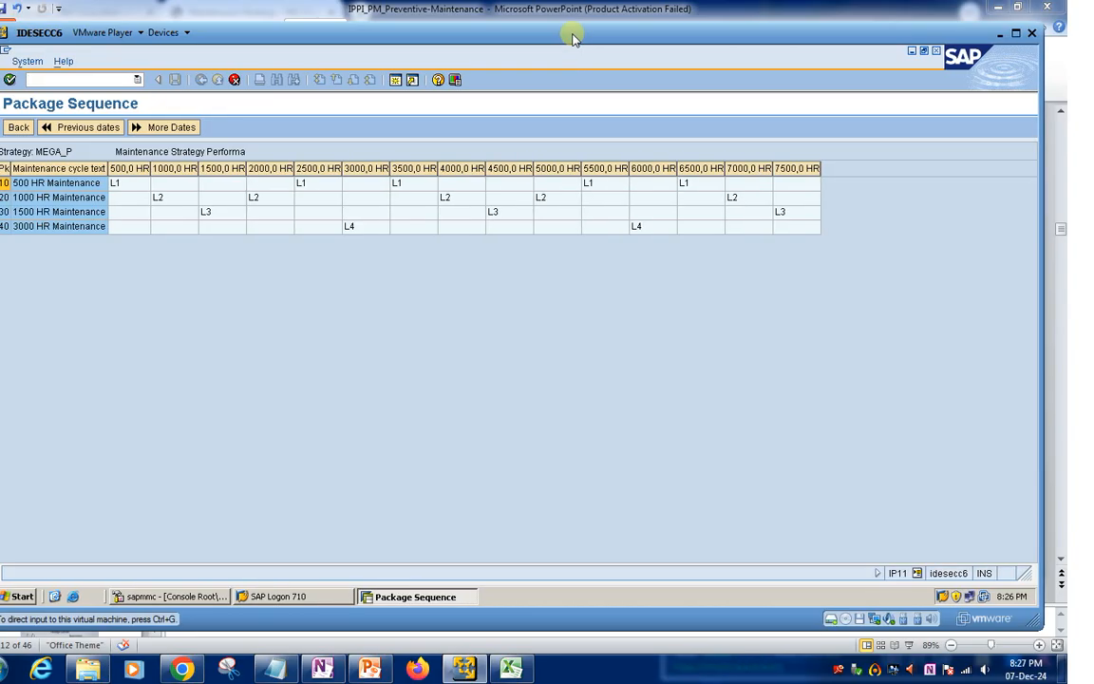
{"action": "left_click_drag", "start_coordinate": [573, 36], "coordinate": [578, 40]}
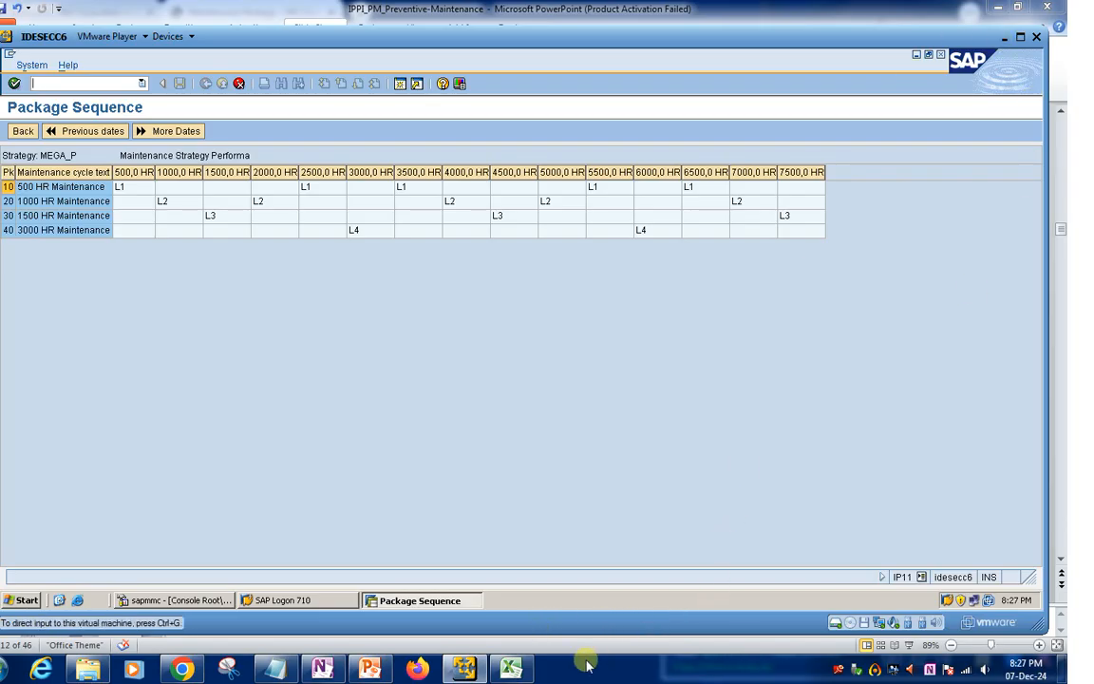
{"action": "left_click", "coordinate": [1004, 39]}
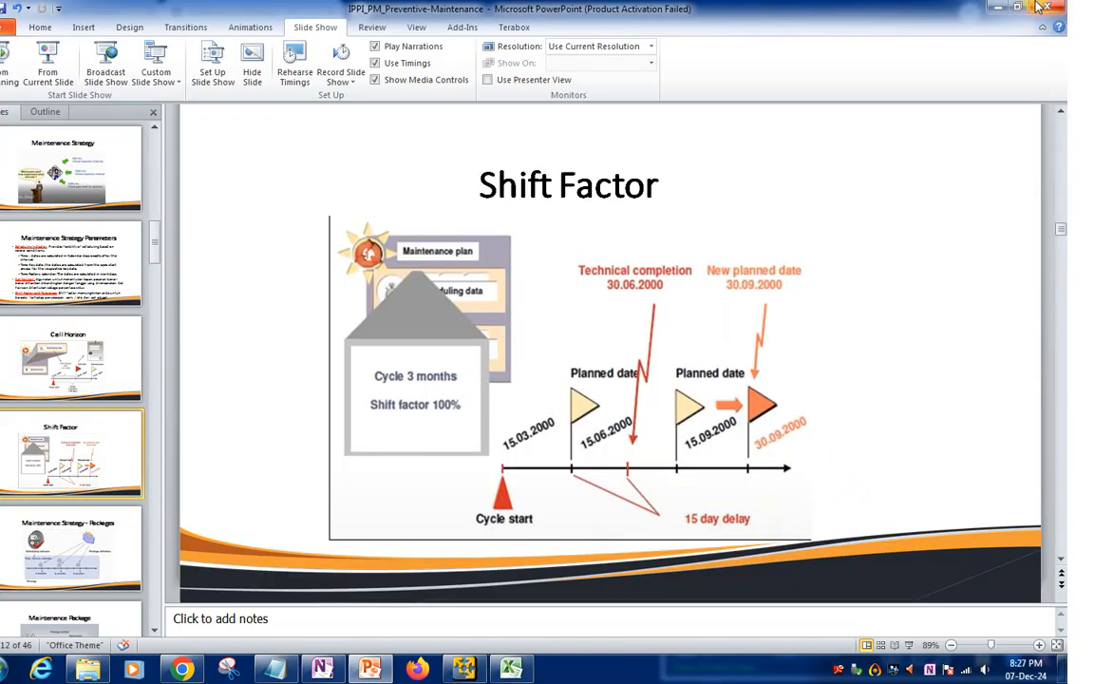
{"action": "left_click", "coordinate": [997, 8]}
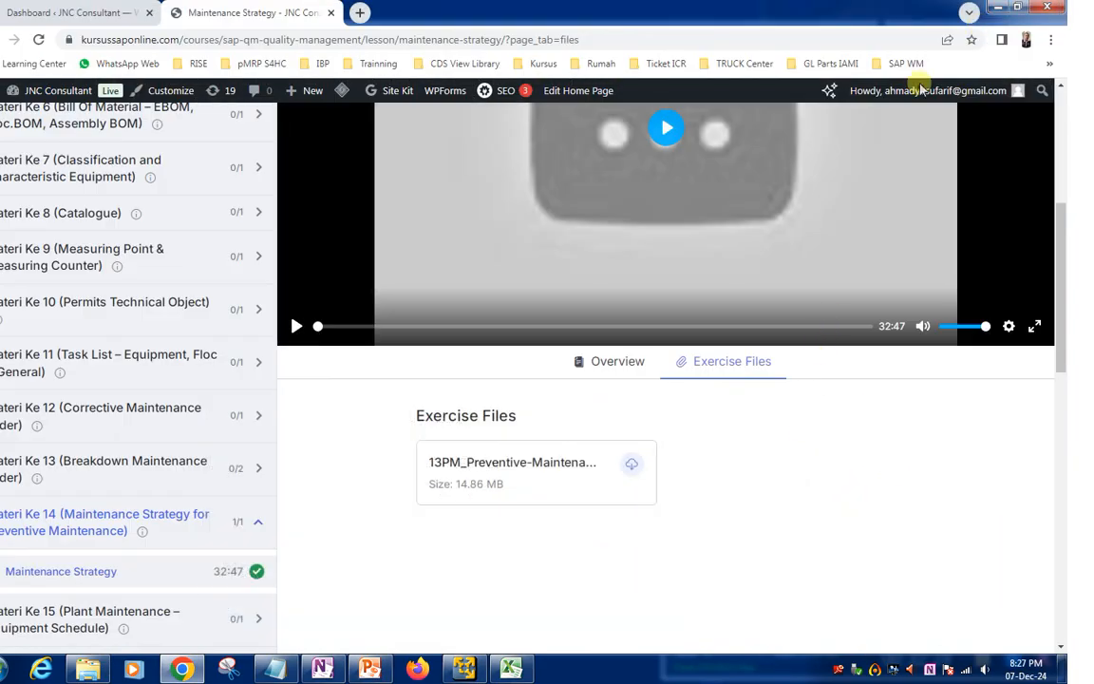
{"action": "left_click", "coordinate": [998, 8]}
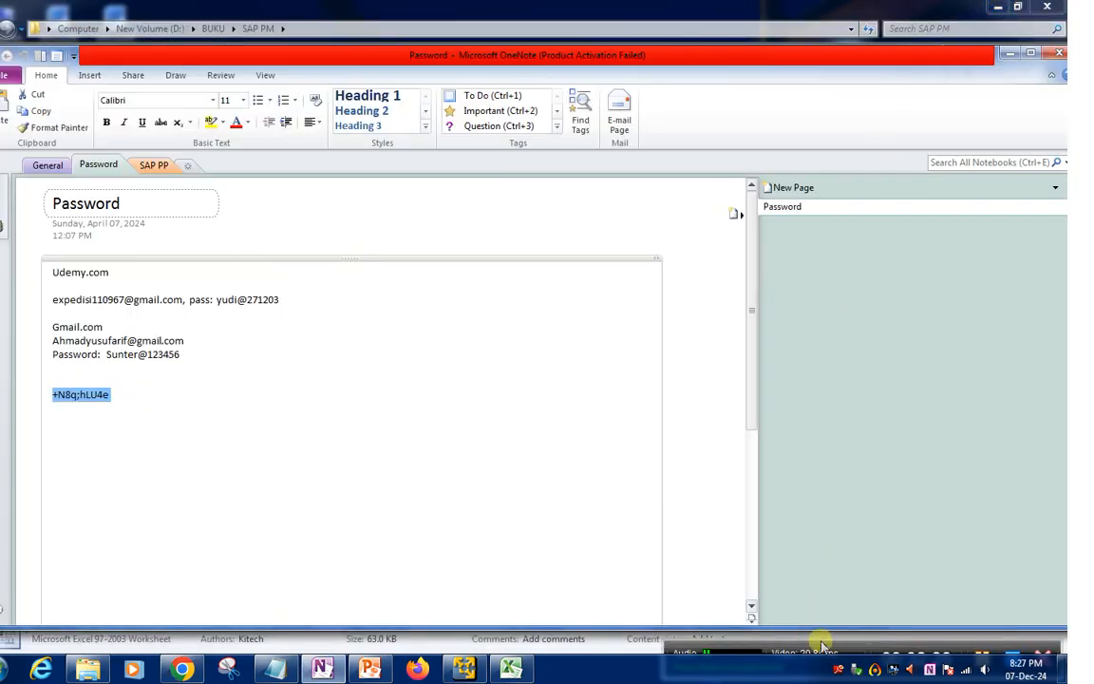
{"action": "left_click", "coordinate": [719, 591]}
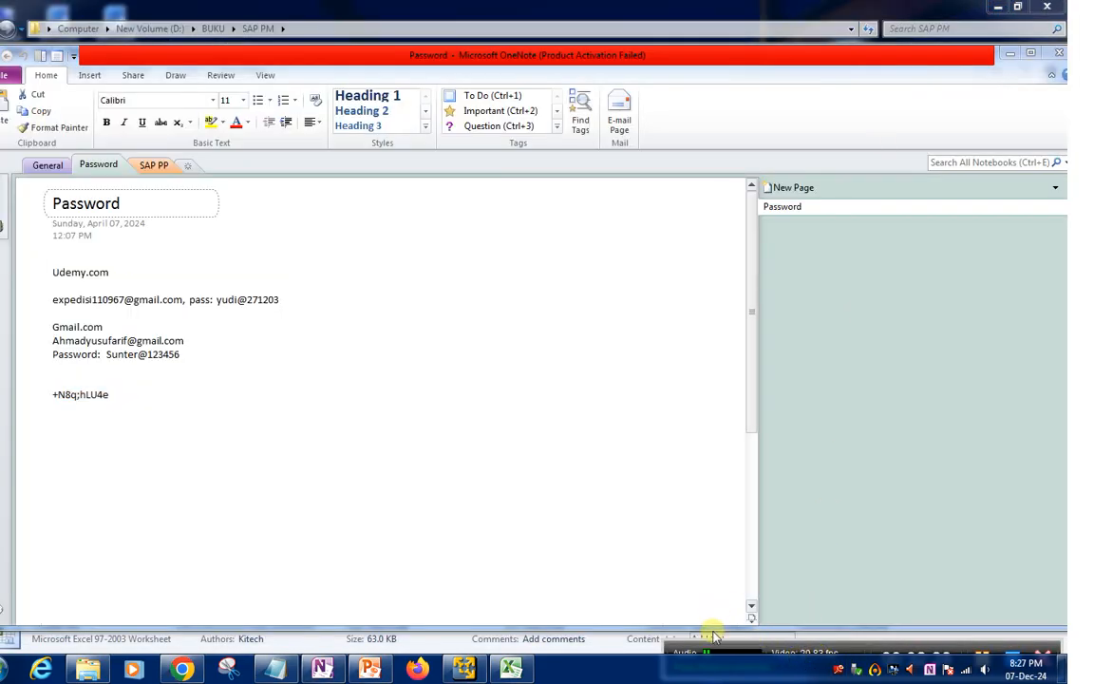
{"action": "mouse_move", "coordinate": [760, 544]}
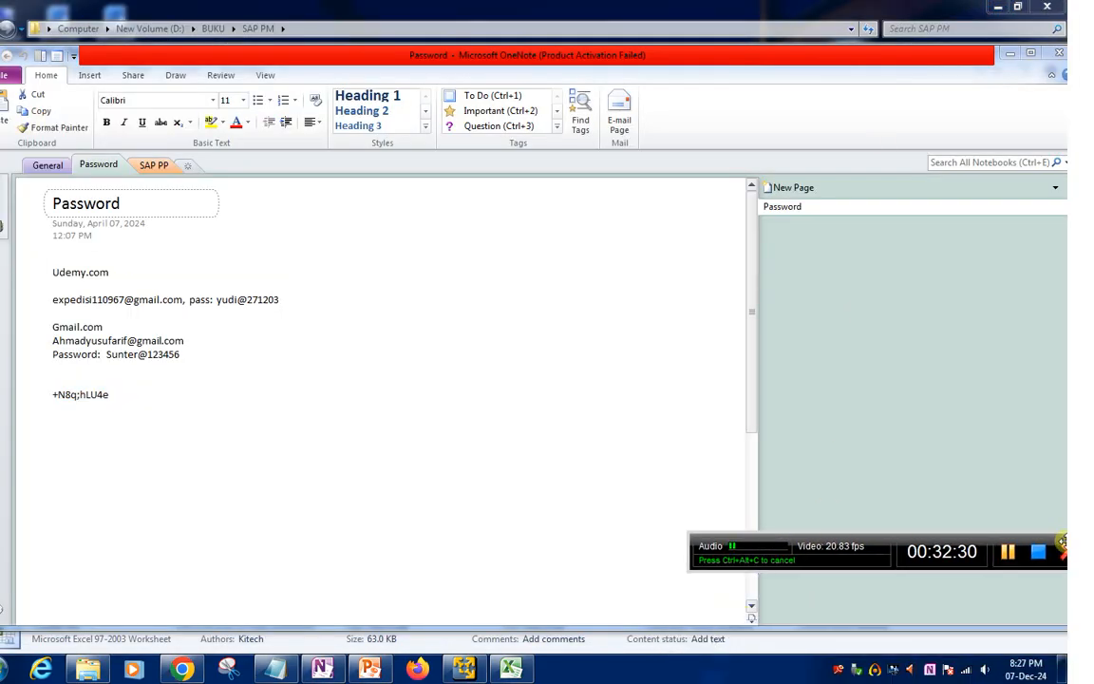